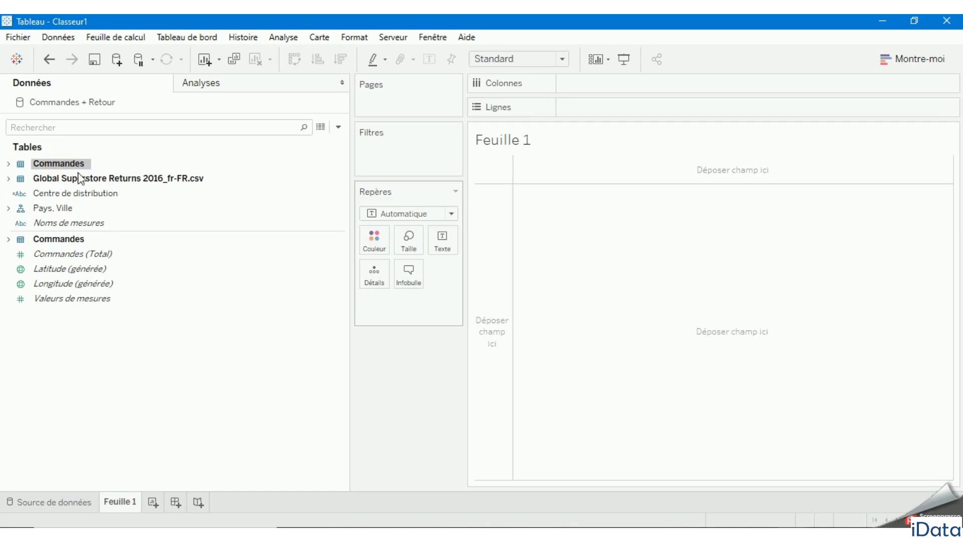
# Examine the source tables, the generated fields and the measures inside the Commandes table.
pyautogui.click(89, 182)
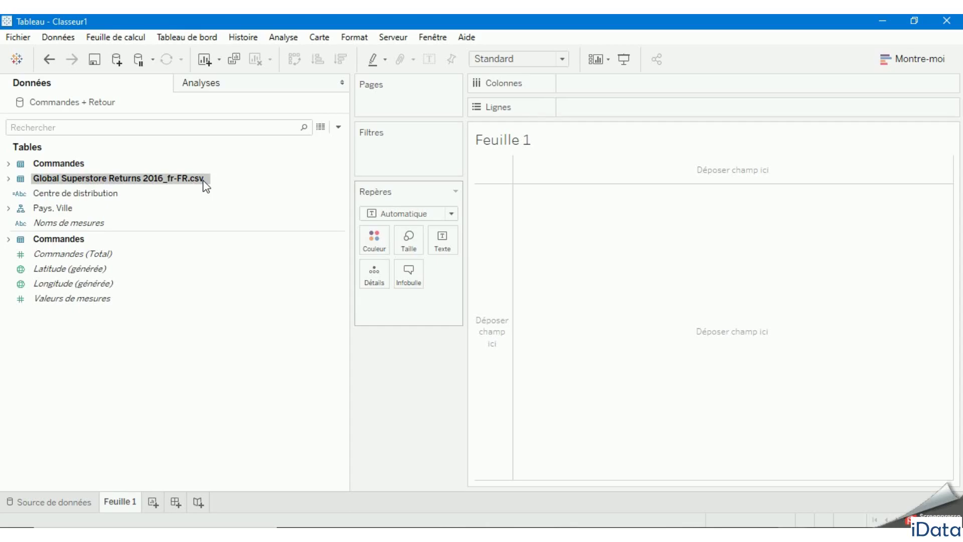
pyautogui.click(62, 239)
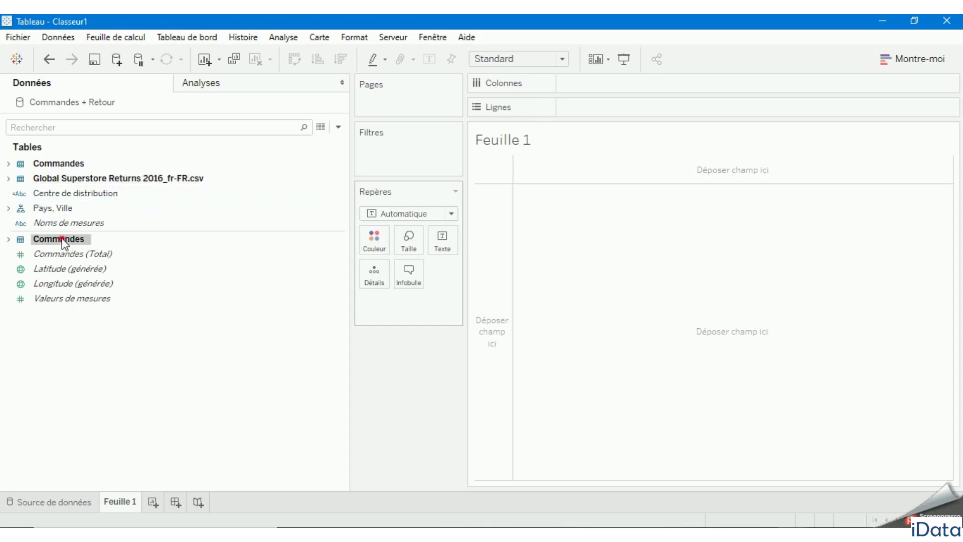
pyautogui.click(61, 253)
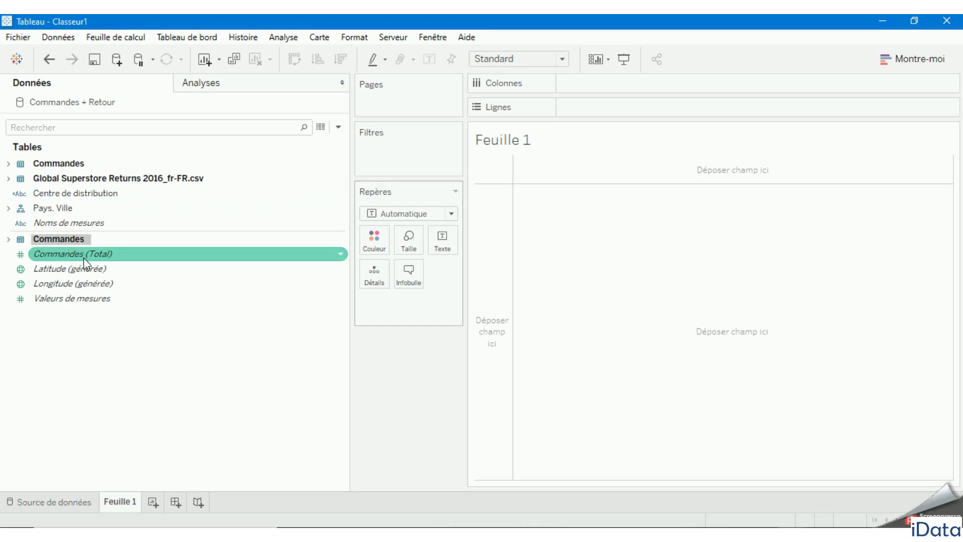
pyautogui.click(96, 268)
pyautogui.click(104, 284)
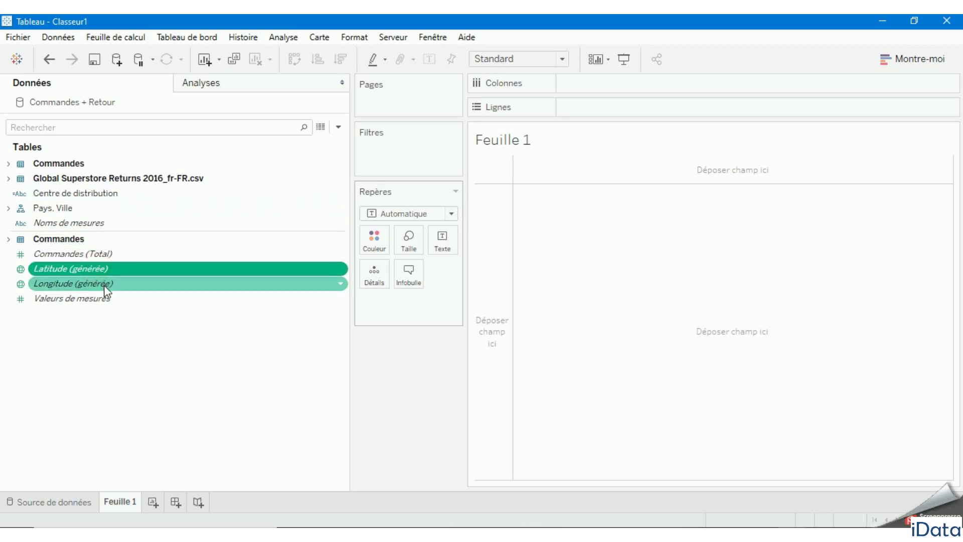
pyautogui.click(104, 299)
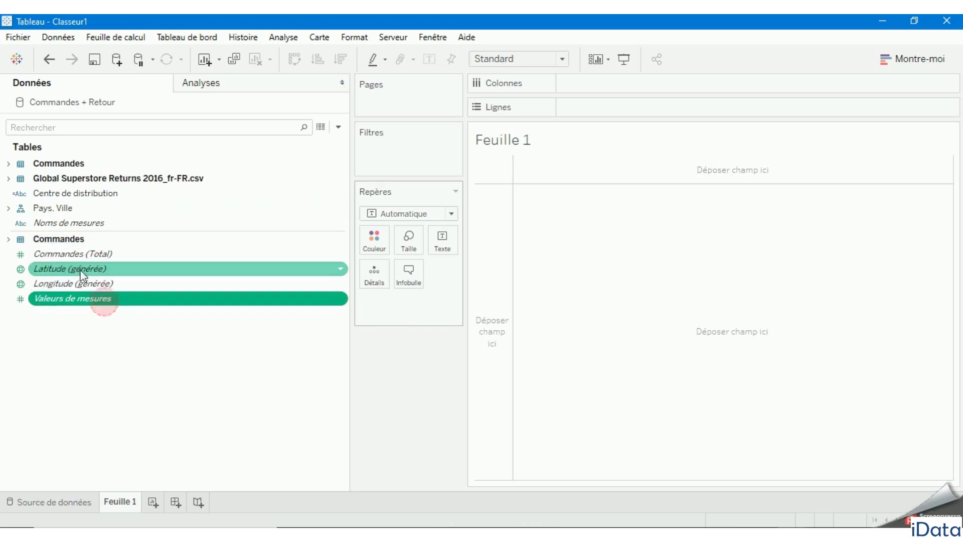
pyautogui.click(8, 239)
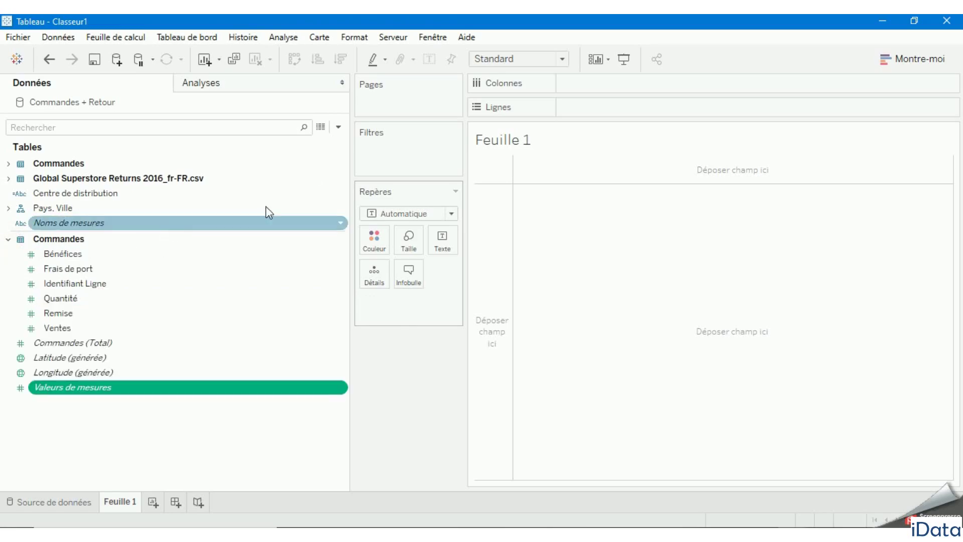
# Group the data fields by folder instead of by data source table.
pyautogui.click(339, 128)
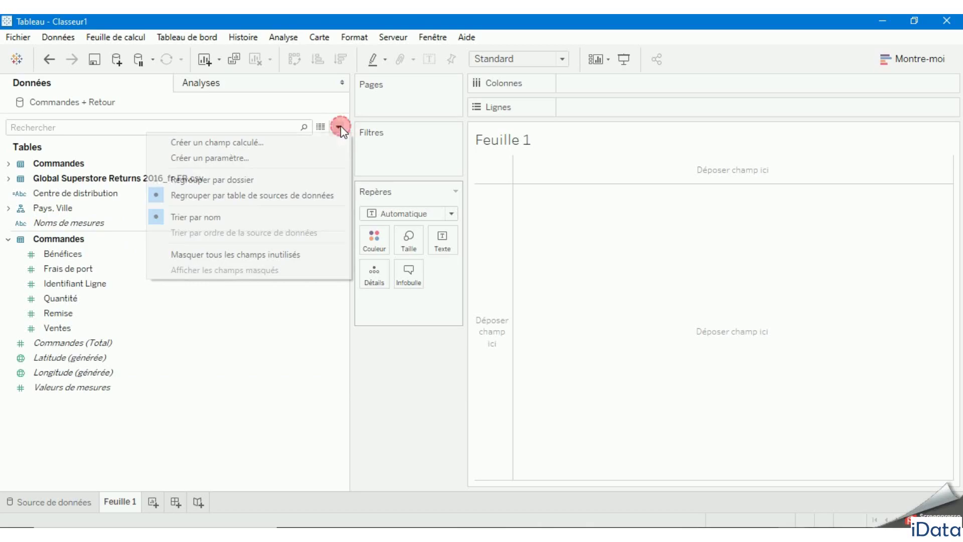
pyautogui.click(240, 177)
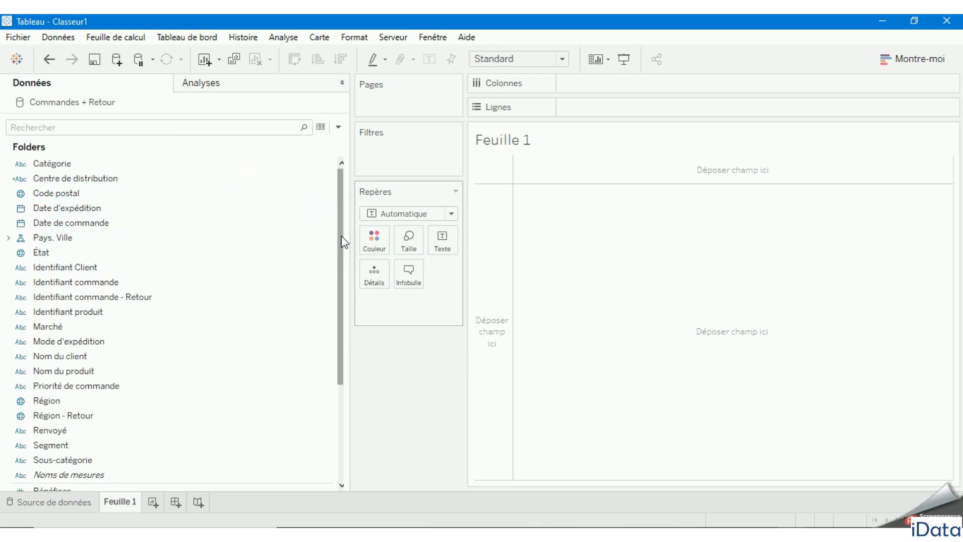
pyautogui.moveTo(344, 243); pyautogui.dragTo(344, 377)
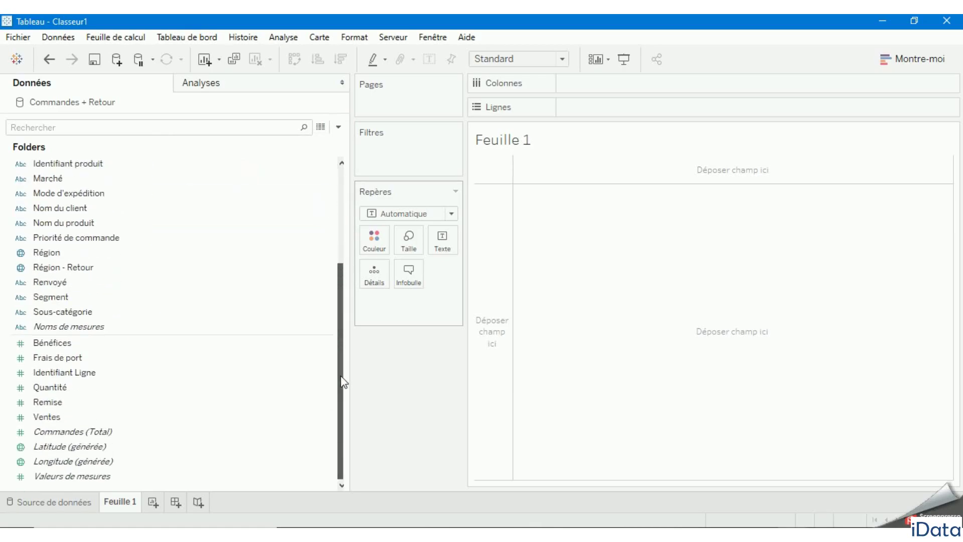
# Create a field folder named Clients.
pyautogui.rightClick(237, 485)
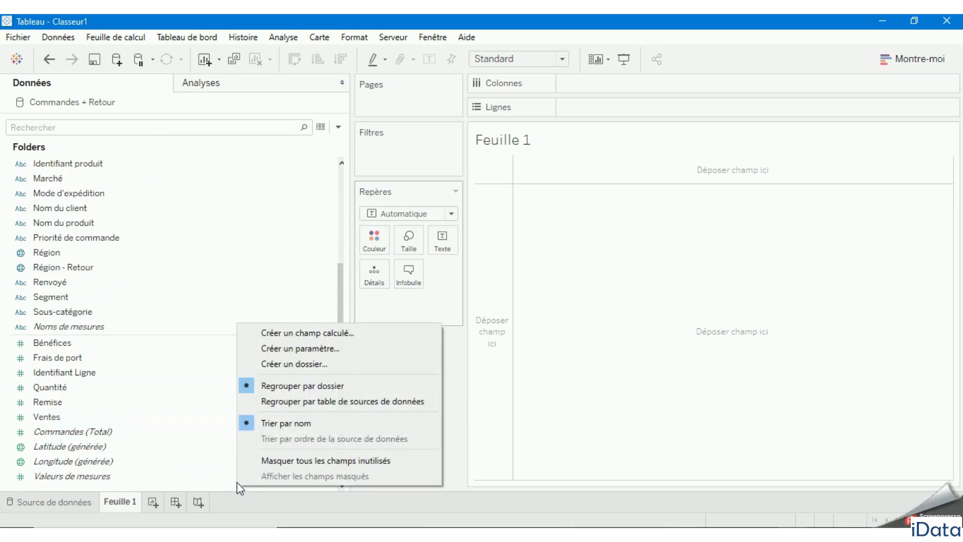
pyautogui.click(330, 367)
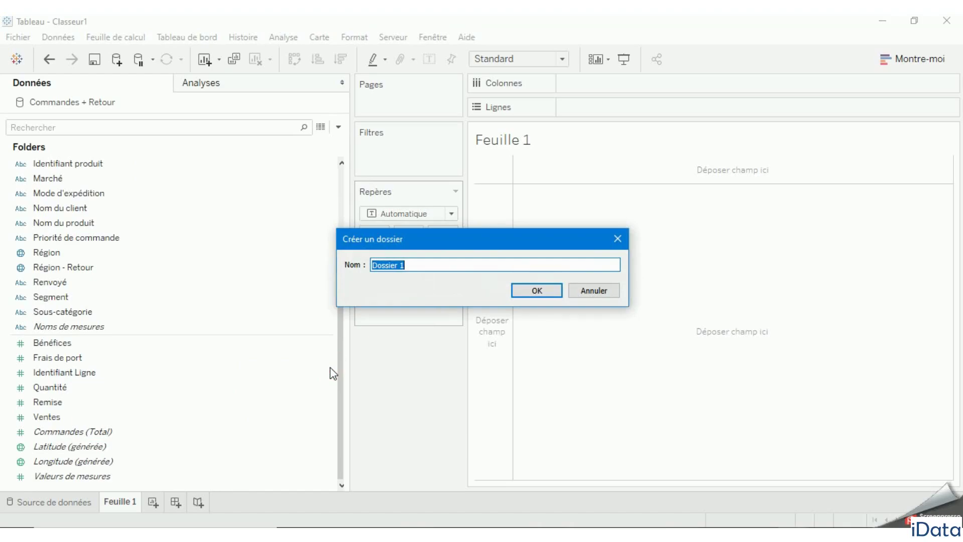
pyautogui.write('Clients')
pyautogui.click(539, 292)
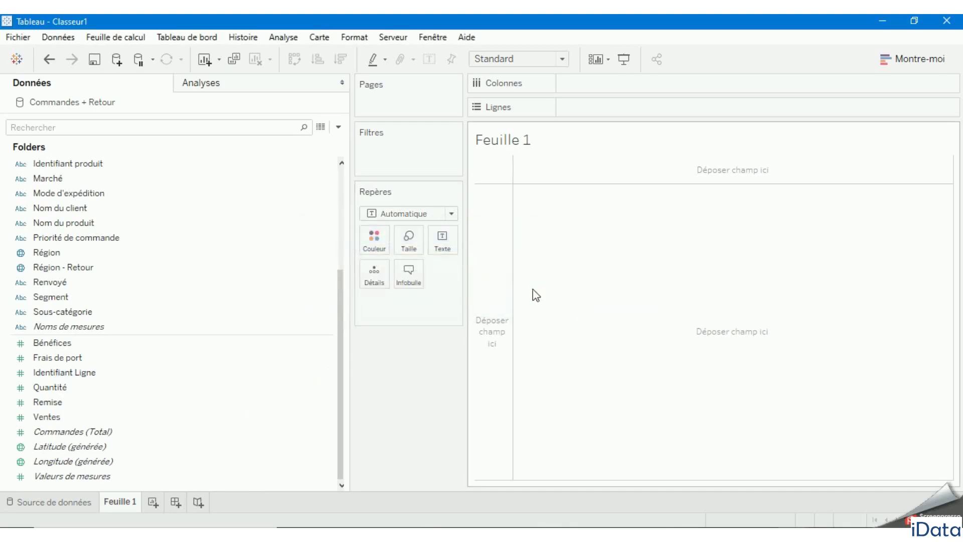
# Move the Identifiant Client and Nom du client fields into the Clients folder.
pyautogui.scroll(4, 179, 350)
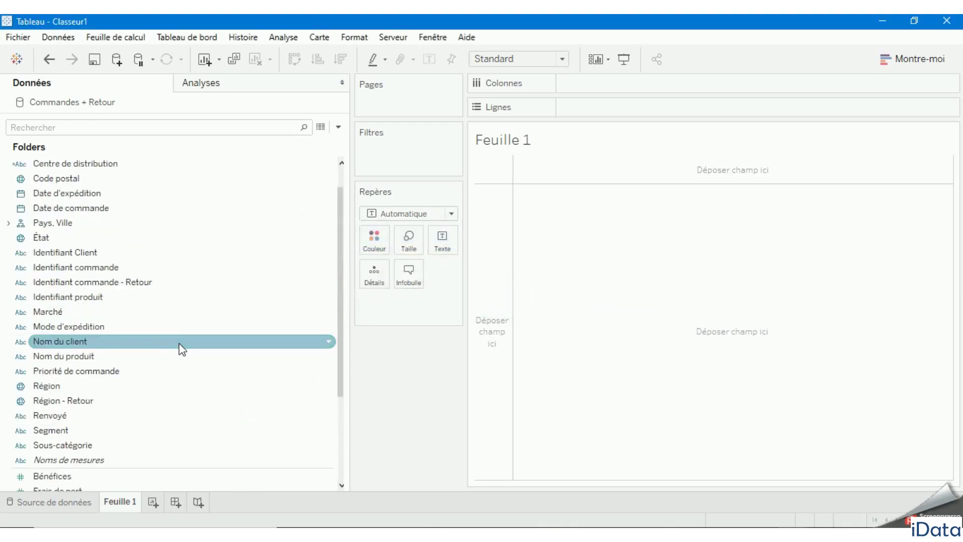
pyautogui.click(53, 166)
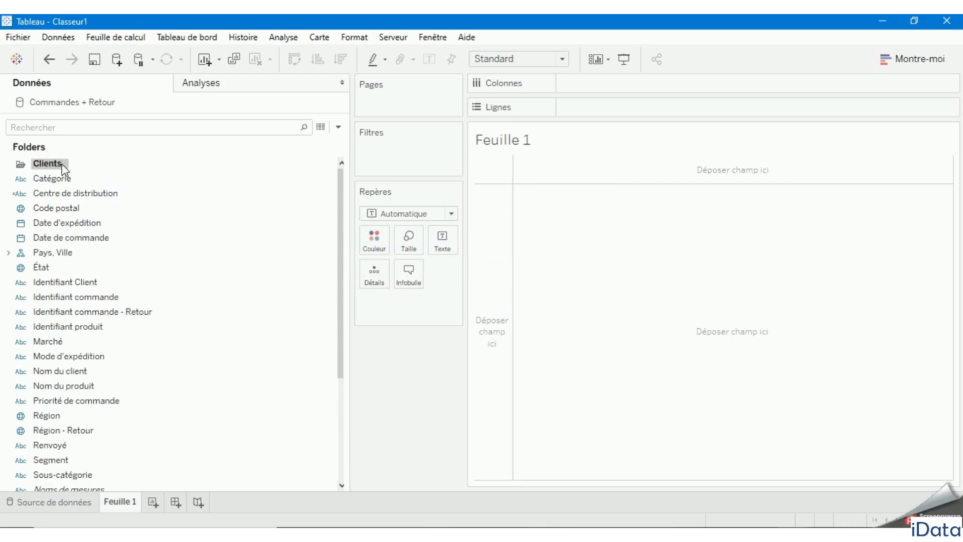
pyautogui.click(83, 282)
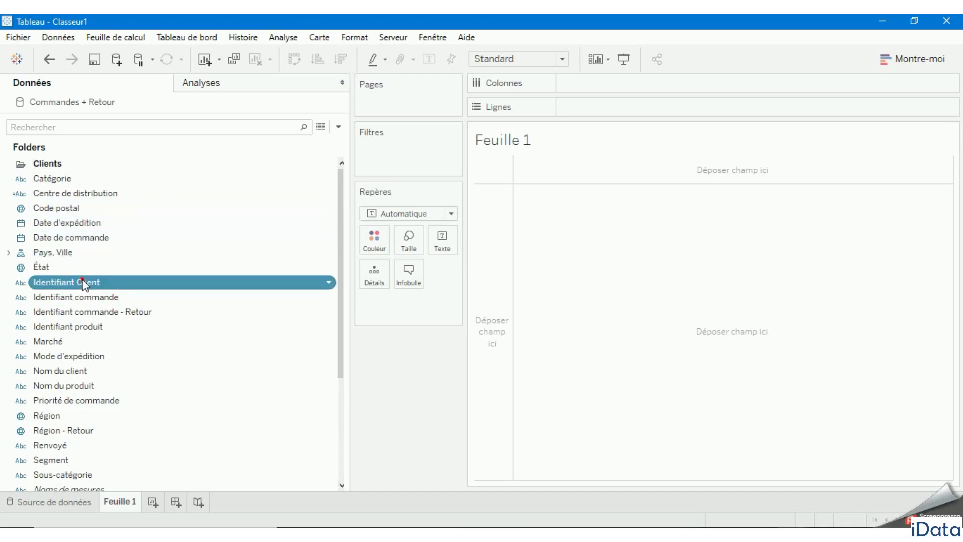
pyautogui.moveTo(79, 283); pyautogui.dragTo(69, 161)
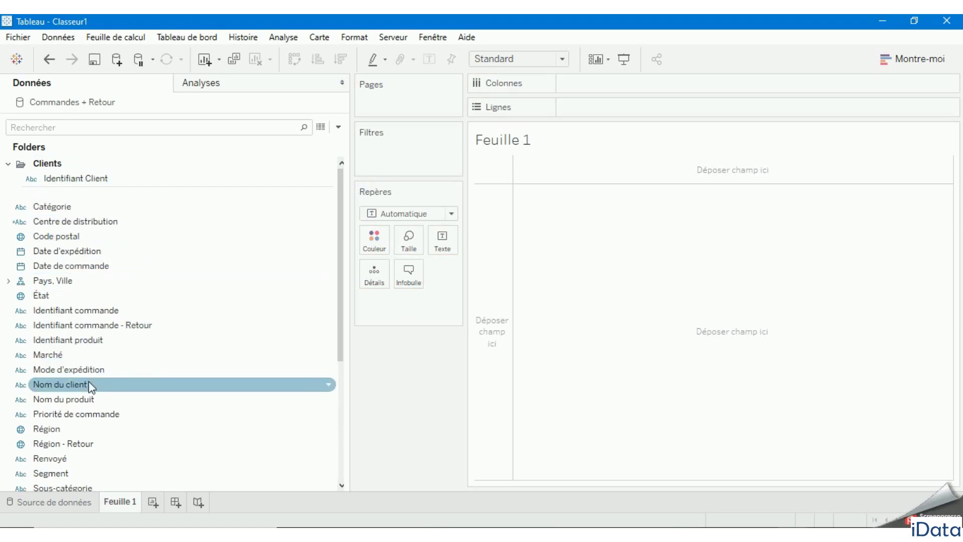
pyautogui.click(73, 385)
pyautogui.moveTo(80, 385); pyautogui.dragTo(93, 193)
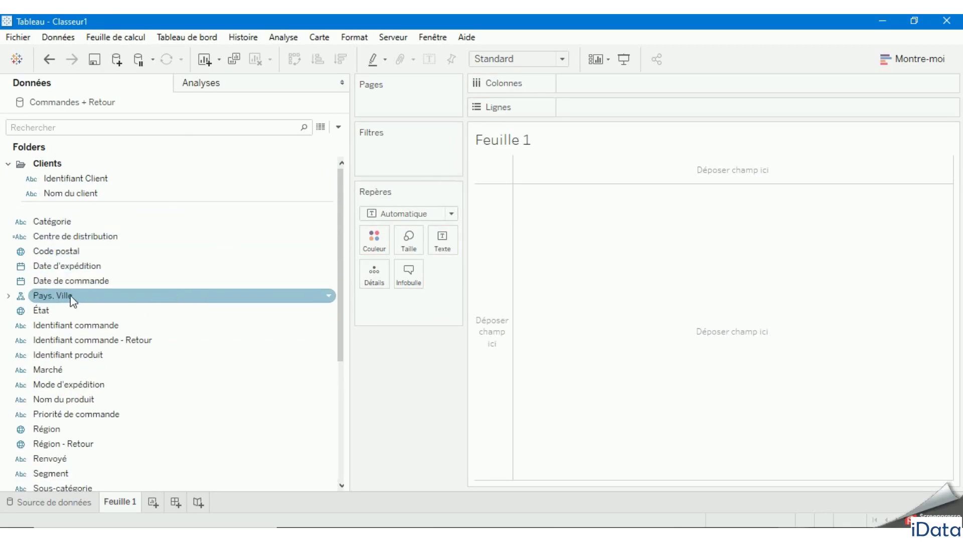
# Add the Pays, Ville hierarchy and the État and Région fields to the Clients folder, then collapse the folder.
pyautogui.click(86, 301)
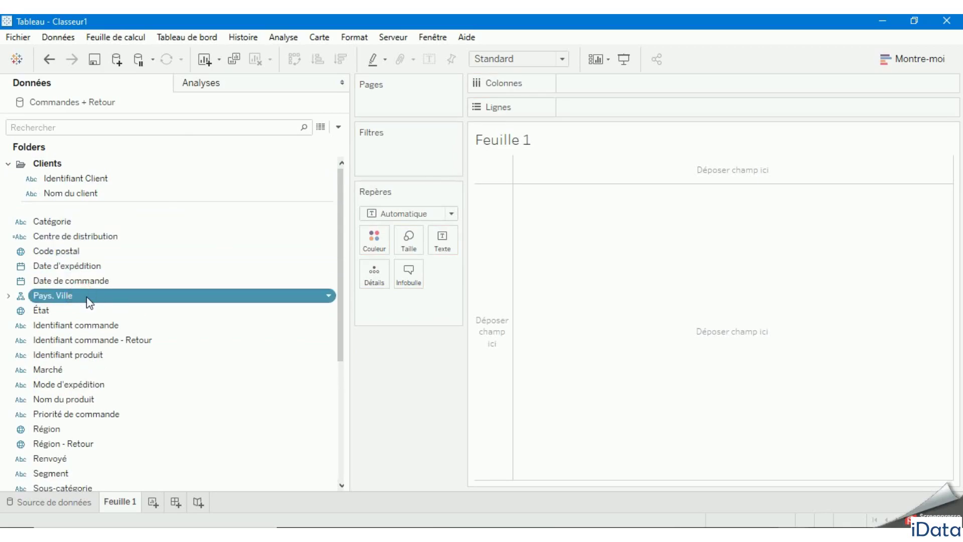
pyautogui.moveTo(79, 296); pyautogui.dragTo(96, 204)
pyautogui.click(70, 310)
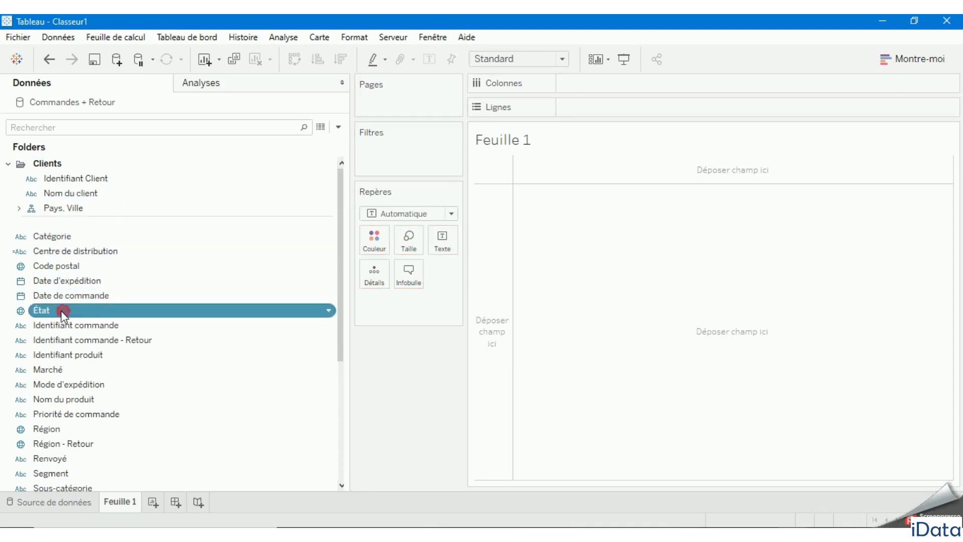
pyautogui.moveTo(70, 309); pyautogui.dragTo(86, 224)
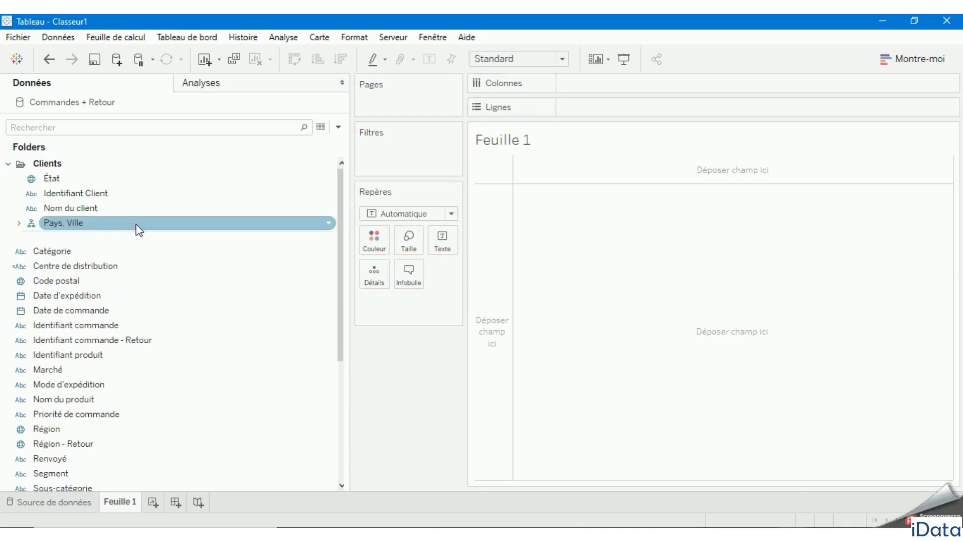
pyautogui.click(79, 430)
pyautogui.moveTo(85, 409); pyautogui.dragTo(94, 237)
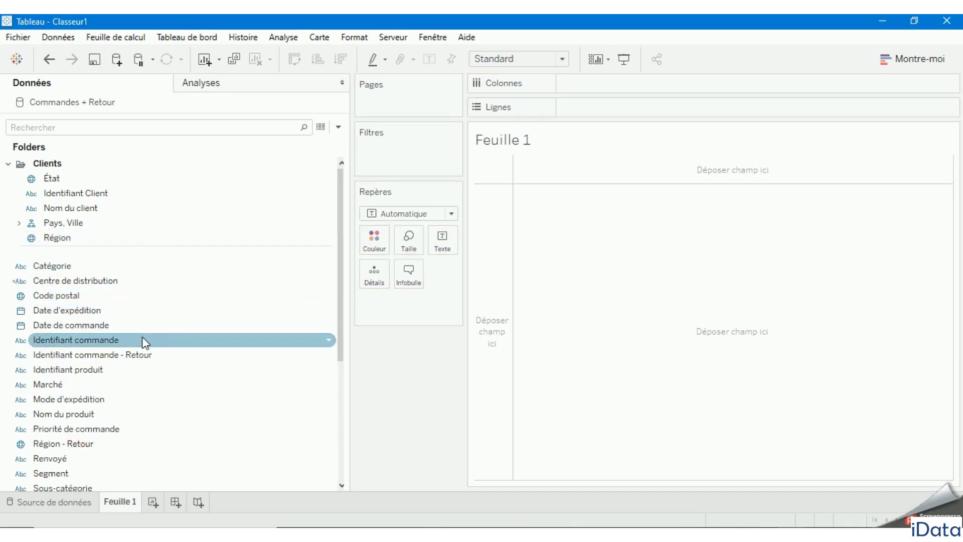
pyautogui.click(9, 163)
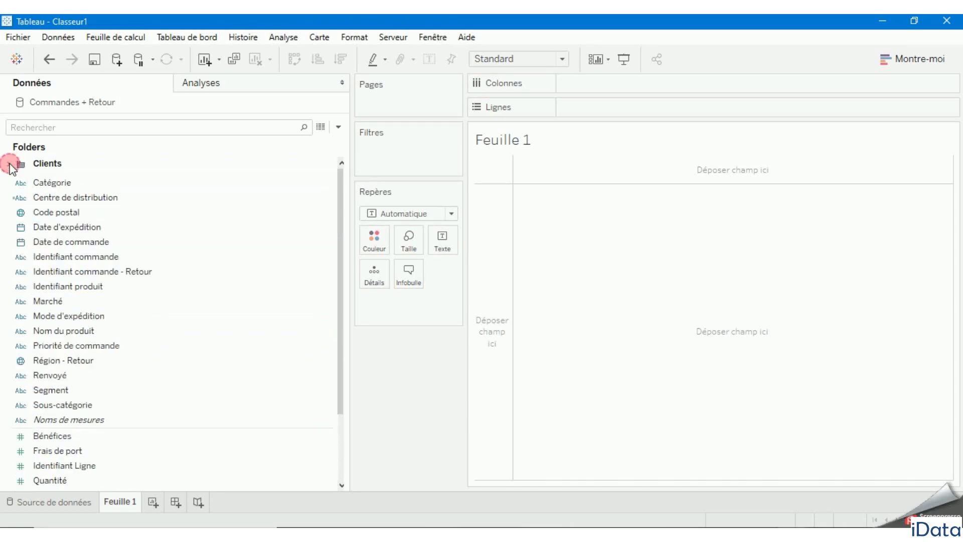
# Create a second field folder named Commandes.
pyautogui.scroll(-3, 125, 426)
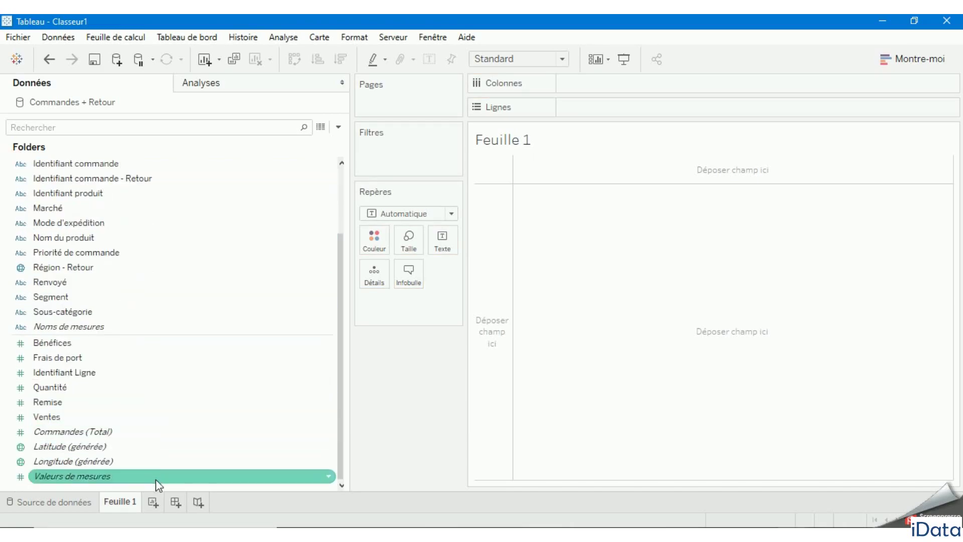
pyautogui.rightClick(181, 483)
pyautogui.rightClick(164, 485)
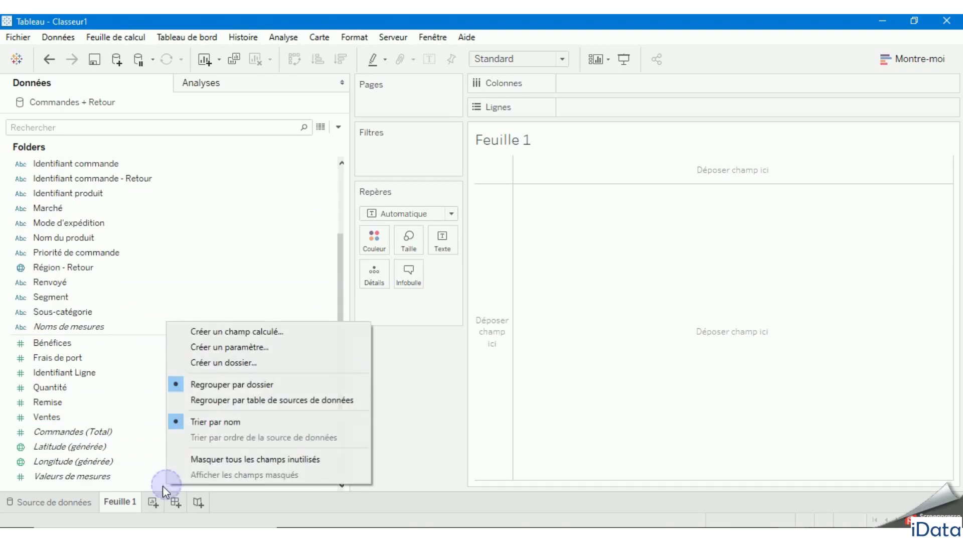
pyautogui.click(236, 361)
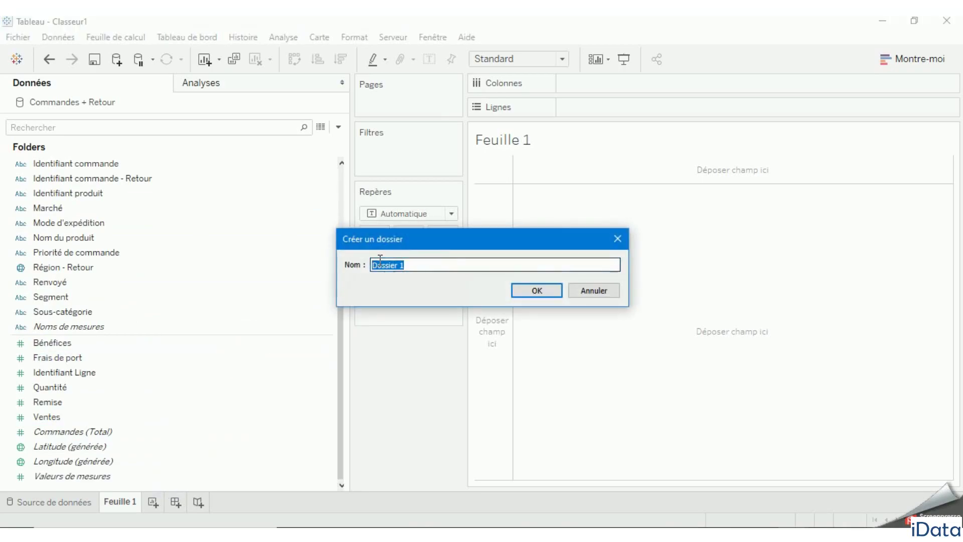
pyautogui.write('C')
pyautogui.click(525, 293)
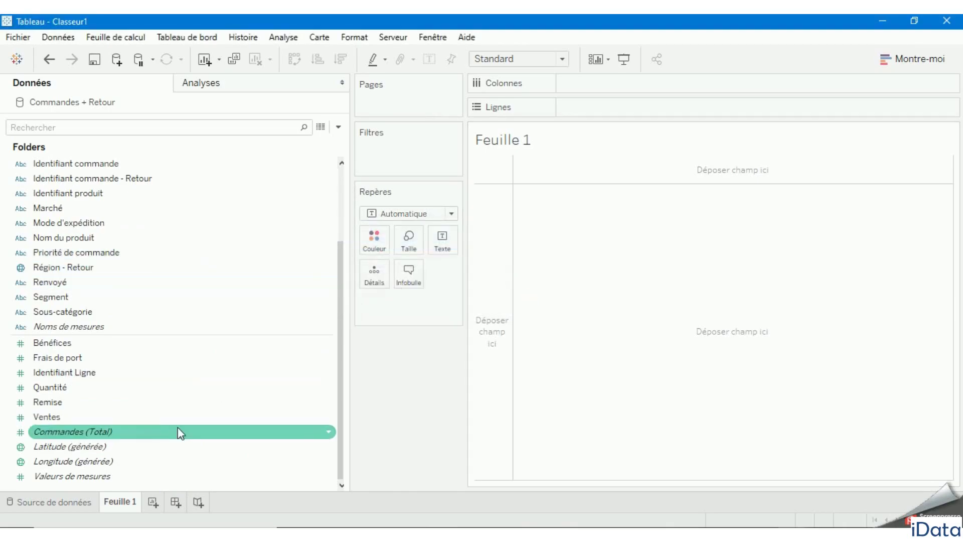
# Move Centre de distribution, Date d'expédition, Date de commande and Identifiant commande into the Commandes folder.
pyautogui.scroll(3, 173, 371)
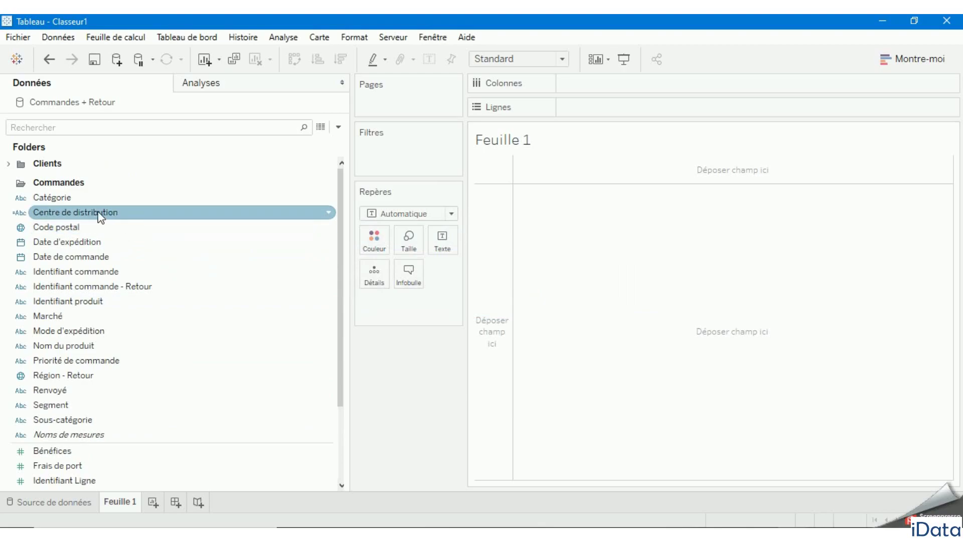
pyautogui.moveTo(99, 215); pyautogui.dragTo(100, 191)
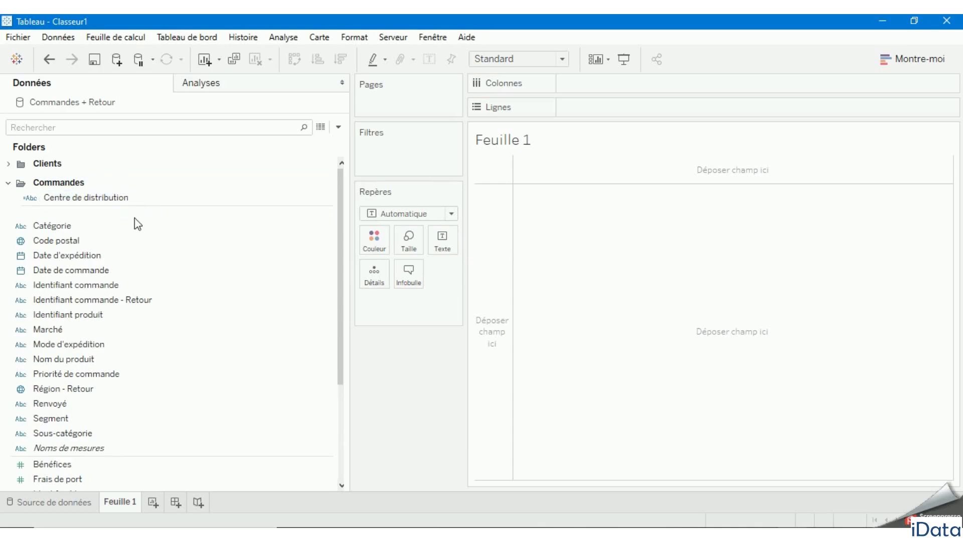
pyautogui.click(101, 255)
pyautogui.moveTo(86, 257); pyautogui.dragTo(103, 208)
pyautogui.click(86, 271)
pyautogui.moveTo(87, 273); pyautogui.dragTo(106, 221)
pyautogui.click(107, 283)
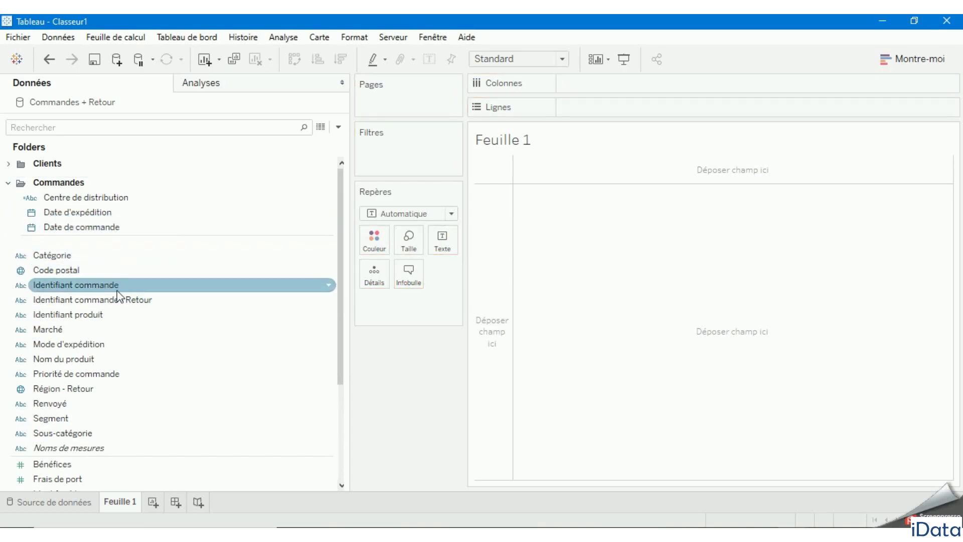
pyautogui.moveTo(77, 285); pyautogui.dragTo(95, 245)
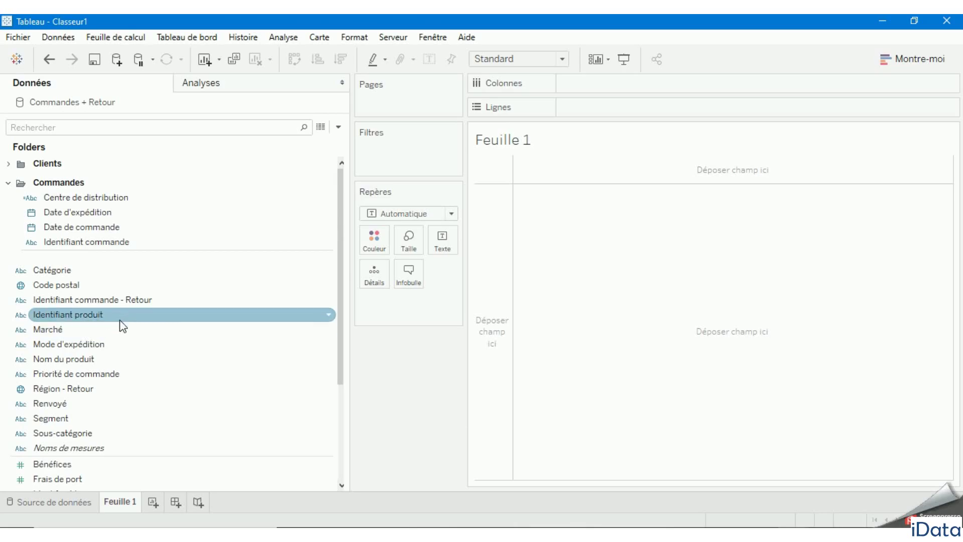
# Add the Identifiant Ligne measure to the Commandes folder and collapse the folder.
pyautogui.click(119, 358)
pyautogui.scroll(-3, 115, 399)
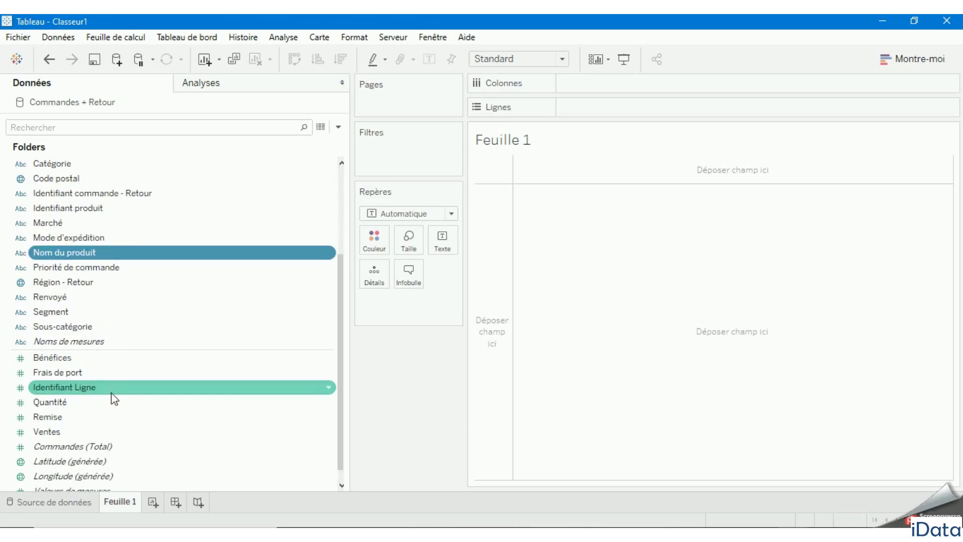
pyautogui.click(84, 396)
pyautogui.scroll(2, 100, 396)
pyautogui.moveTo(100, 445); pyautogui.dragTo(118, 209)
pyautogui.scroll(3, 113, 278)
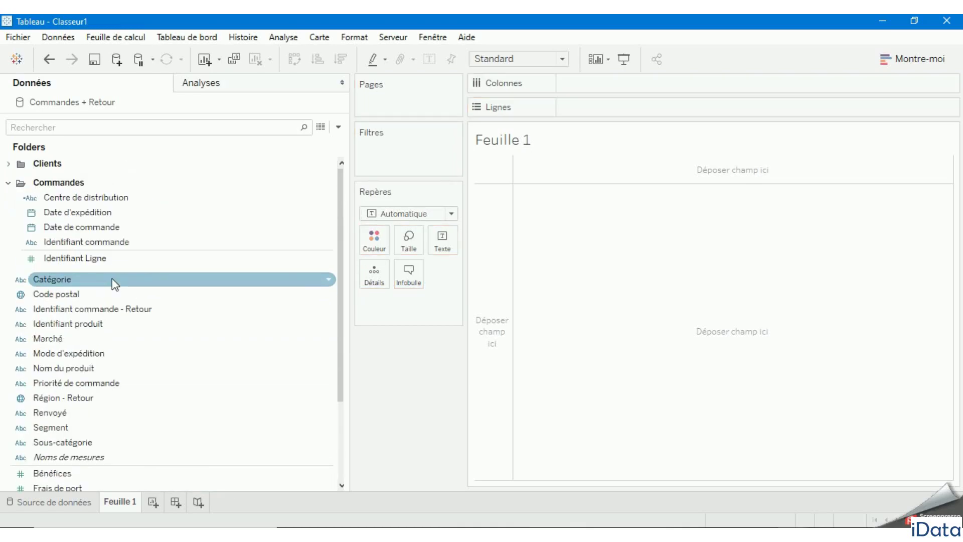
pyautogui.click(8, 183)
# Create a field folder named Produits.
pyautogui.scroll(-3, 172, 396)
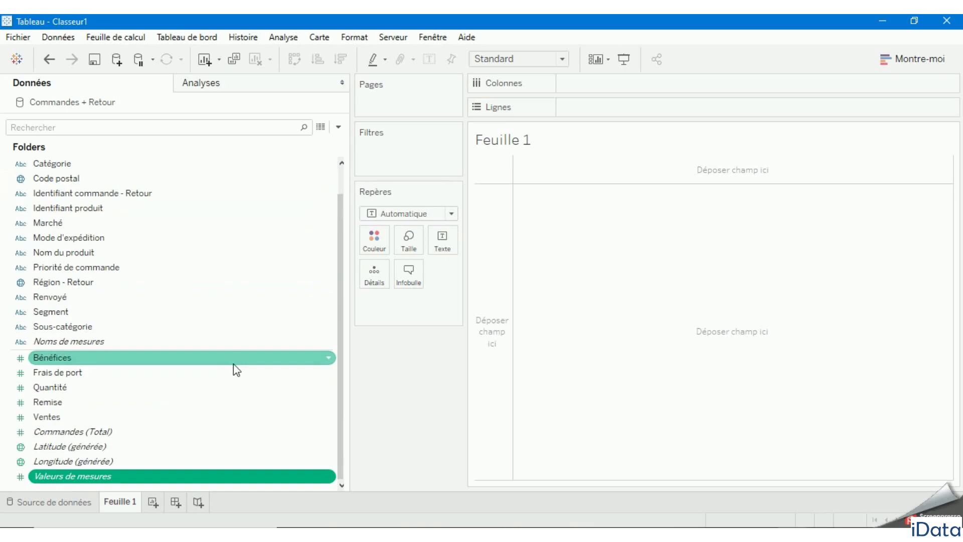
pyautogui.rightClick(195, 489)
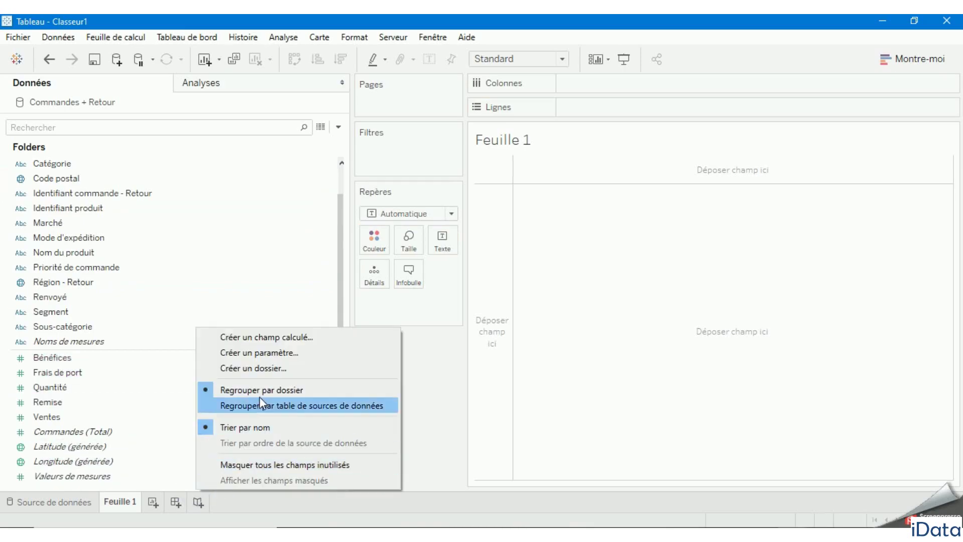
pyautogui.click(262, 368)
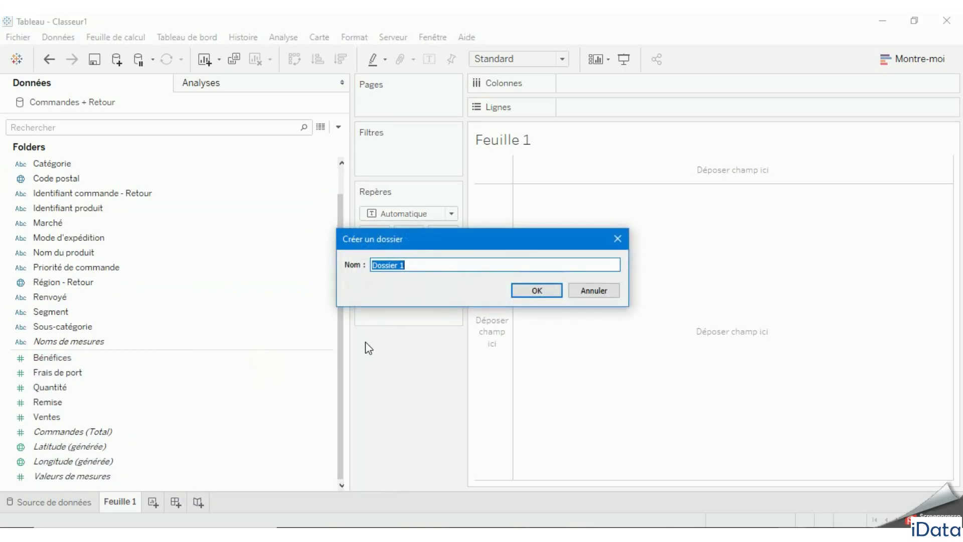
pyautogui.write('Produits')
pyautogui.click(531, 289)
# Move Catégorie, Identifiant produit and Nom du produit into the Produits folder, and Code postal into the Clients folder.
pyautogui.click(88, 304)
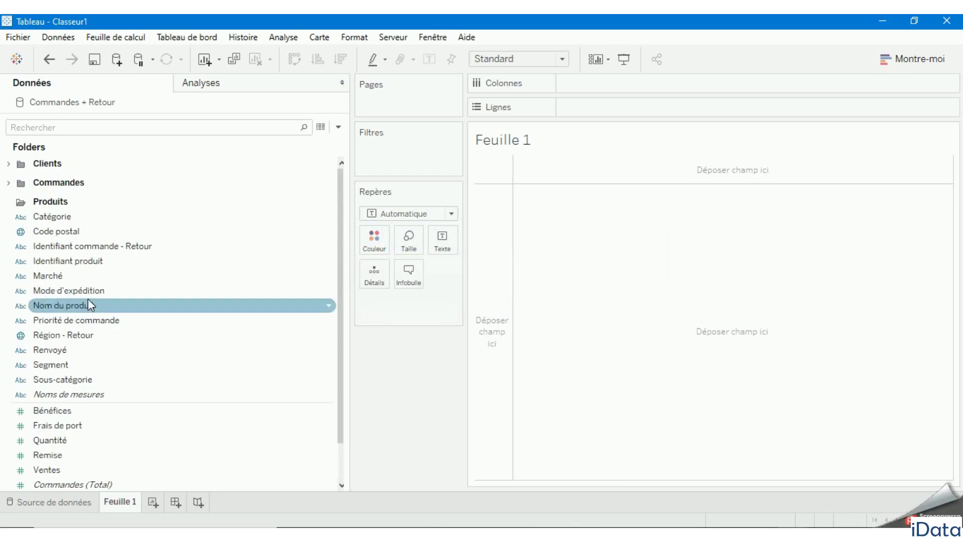
pyautogui.click(90, 217)
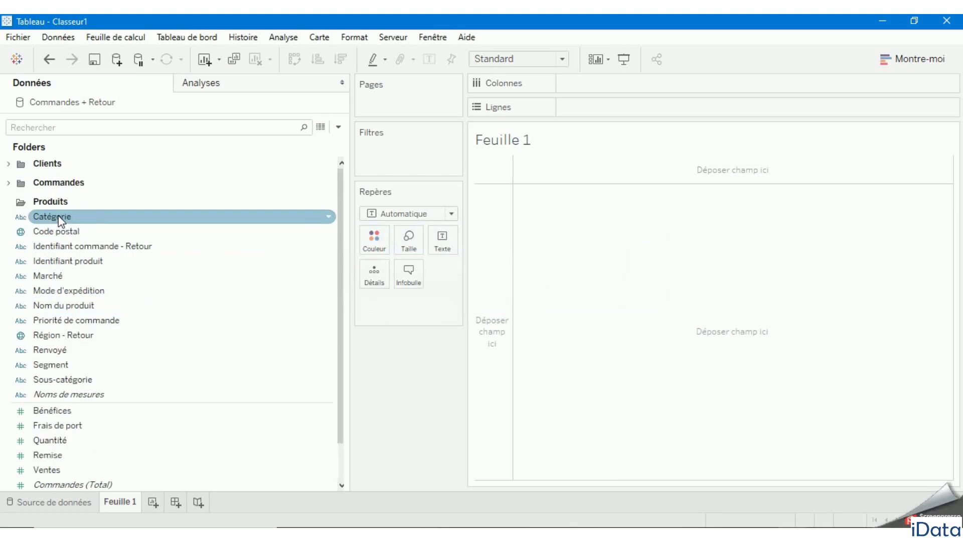
pyautogui.moveTo(64, 216); pyautogui.dragTo(68, 203)
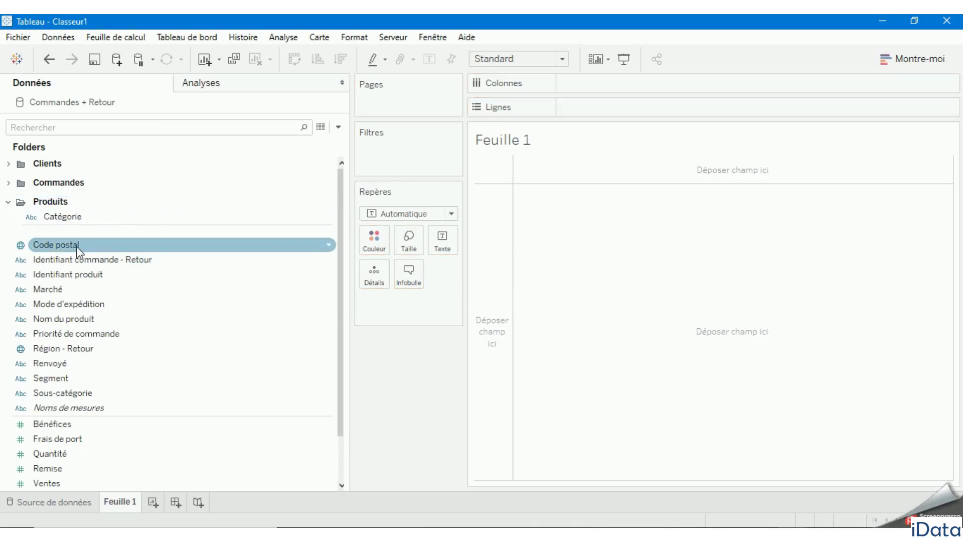
pyautogui.moveTo(64, 246); pyautogui.dragTo(77, 163)
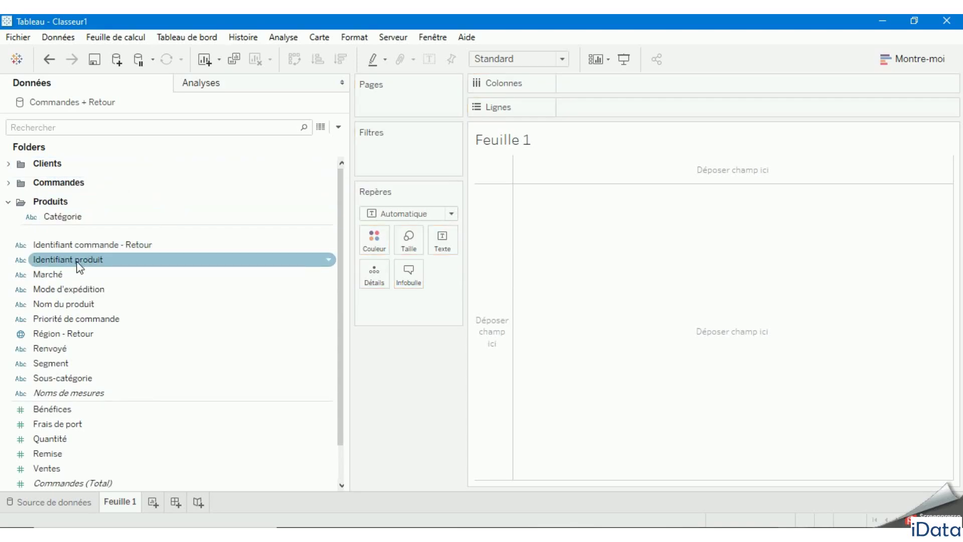
pyautogui.moveTo(97, 266); pyautogui.dragTo(95, 224)
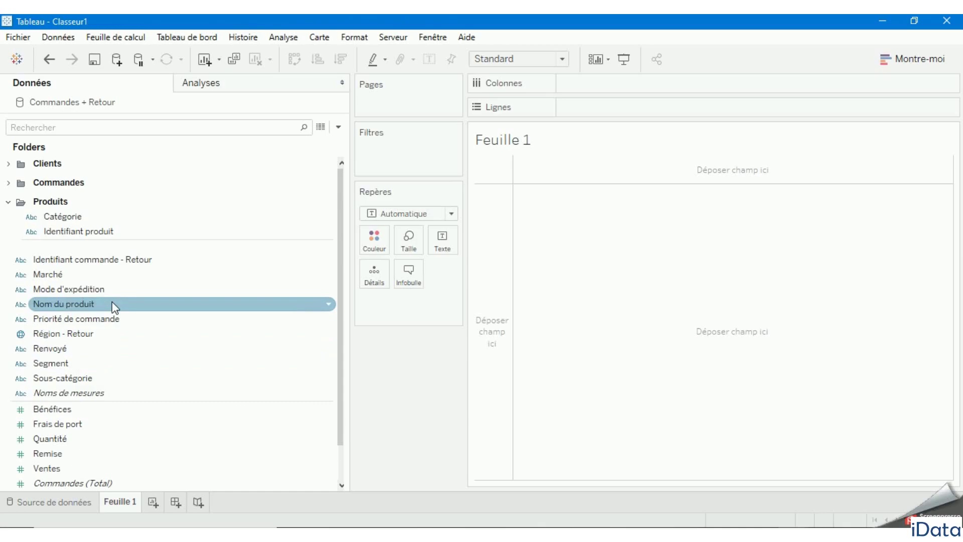
pyautogui.moveTo(91, 303); pyautogui.dragTo(120, 248)
# Create a folder named Retour and move Région - Retour and Identifiant commande - Retour into it.
pyautogui.click(130, 333)
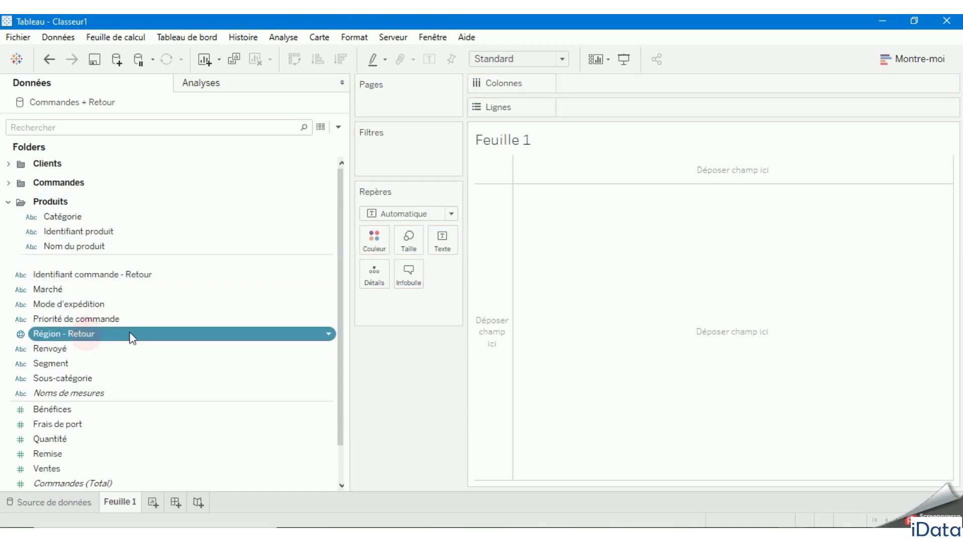
pyautogui.scroll(-3, 131, 328)
pyautogui.rightClick(163, 485)
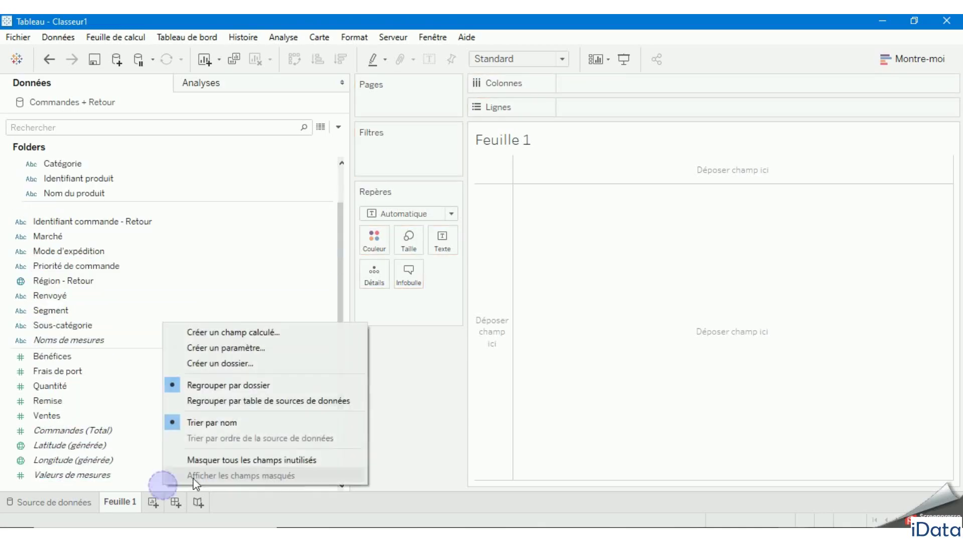
pyautogui.click(271, 371)
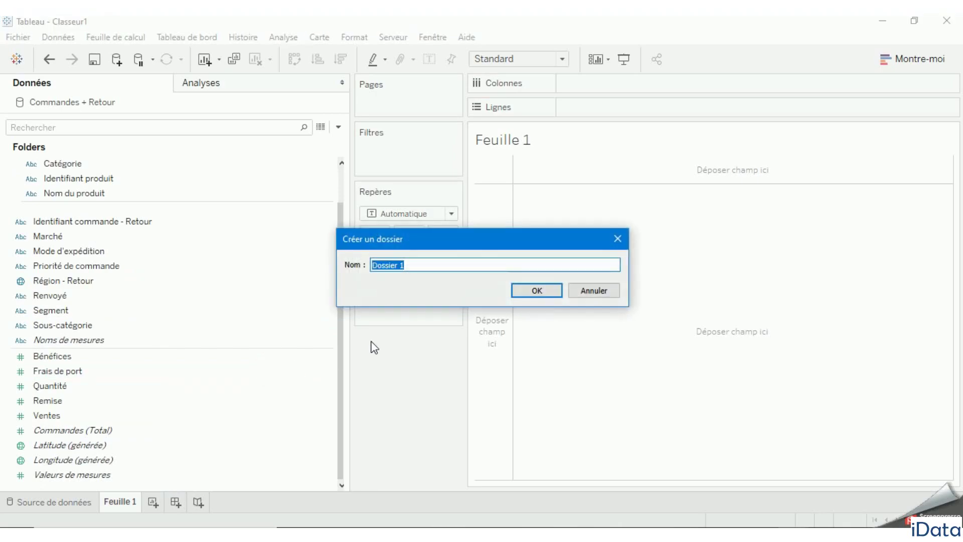
pyautogui.write('Retour')
pyautogui.click(536, 290)
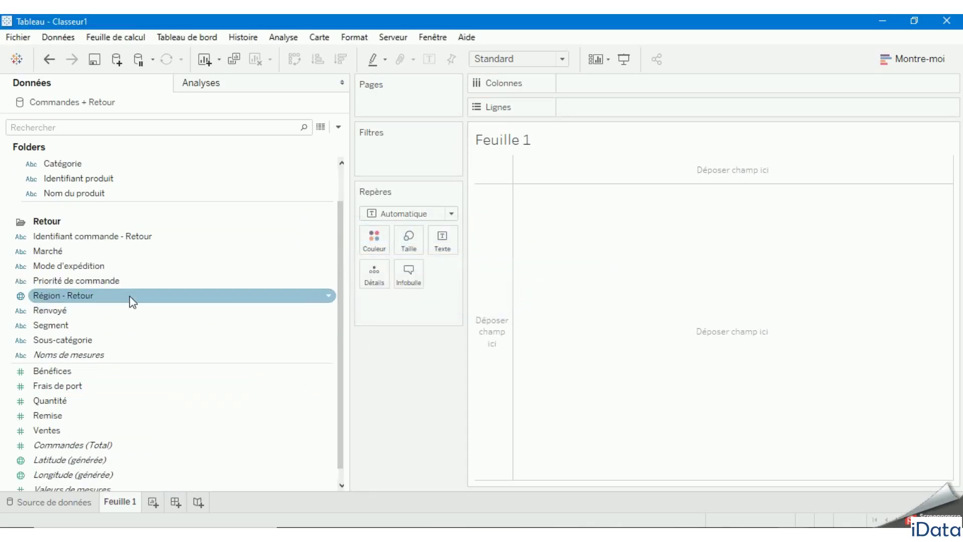
pyautogui.moveTo(92, 350); pyautogui.dragTo(101, 272)
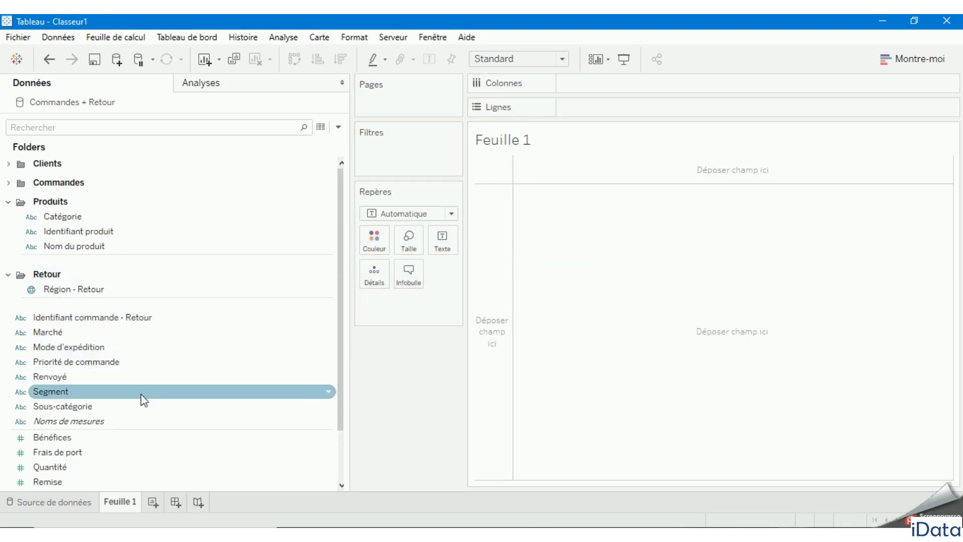
pyautogui.moveTo(122, 317); pyautogui.dragTo(161, 303)
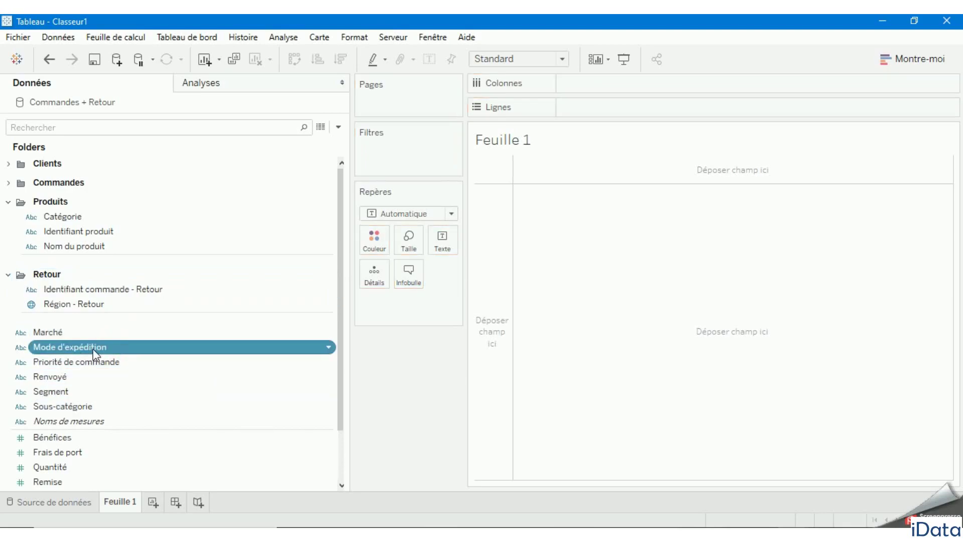
# Move Mode d'expédition, Priorité de commande, Renvoyé and Segment into the Commandes folder.
pyautogui.moveTo(92, 348); pyautogui.dragTo(121, 190)
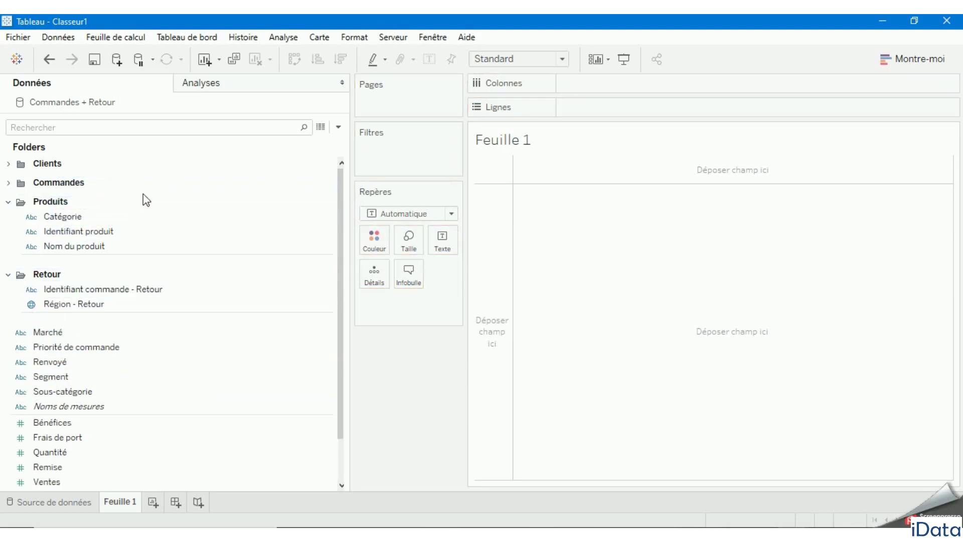
pyautogui.click(106, 350)
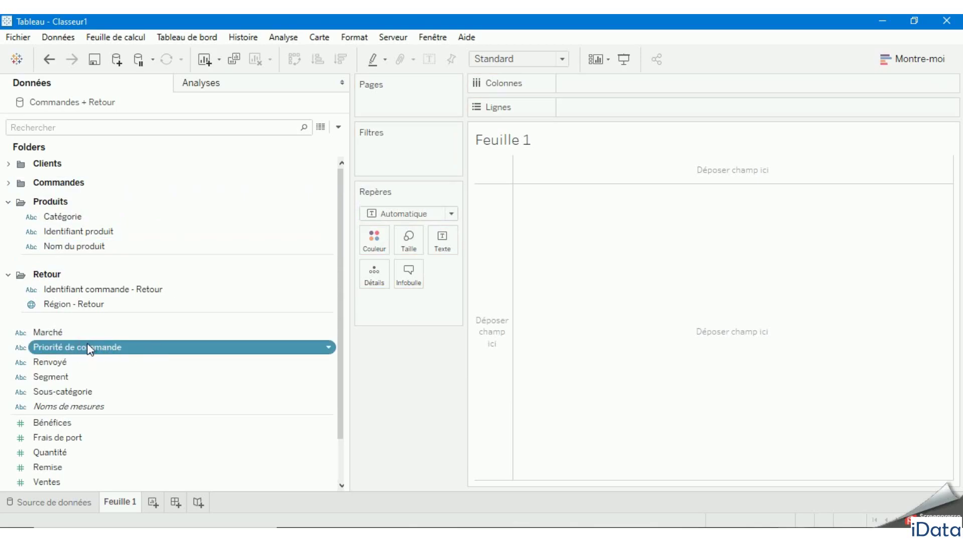
pyautogui.moveTo(87, 347); pyautogui.dragTo(119, 182)
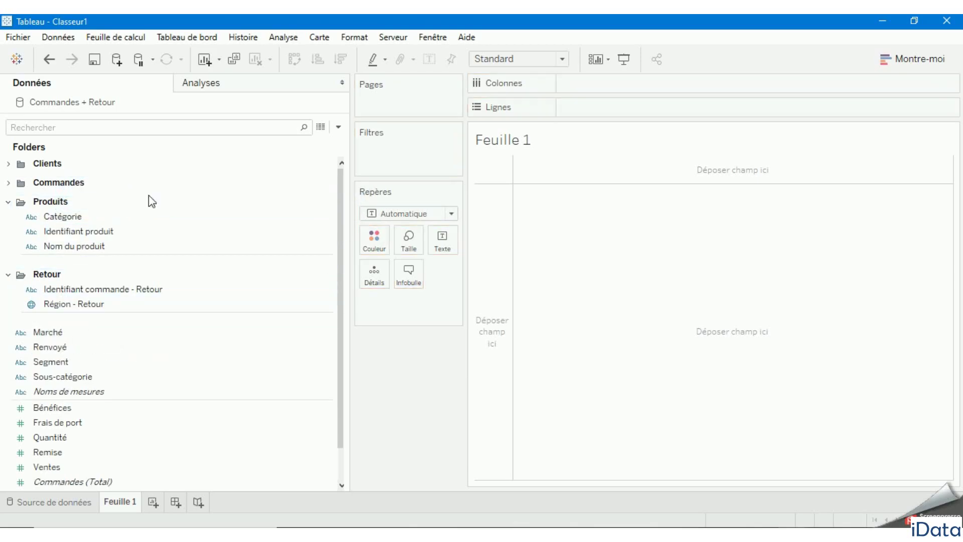
pyautogui.click(97, 352)
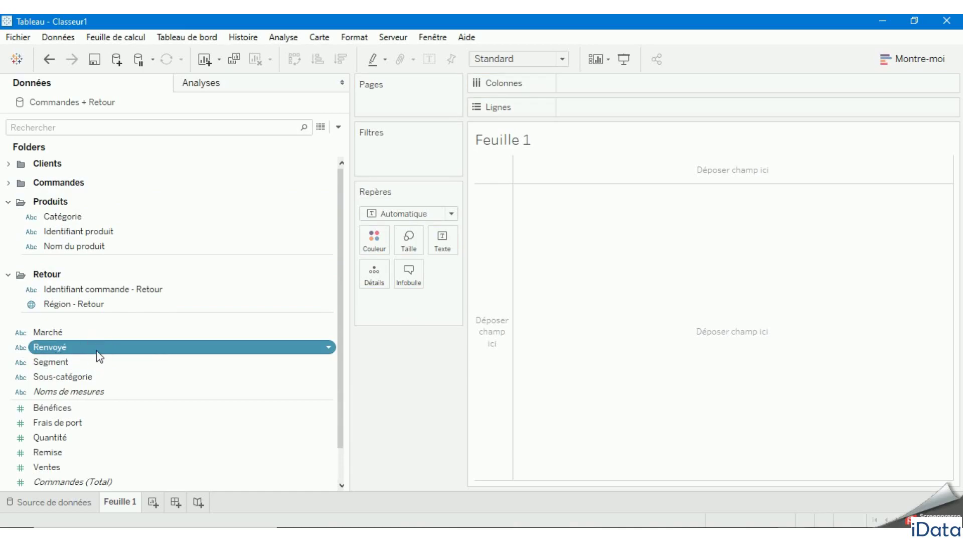
pyautogui.moveTo(89, 352); pyautogui.dragTo(119, 181)
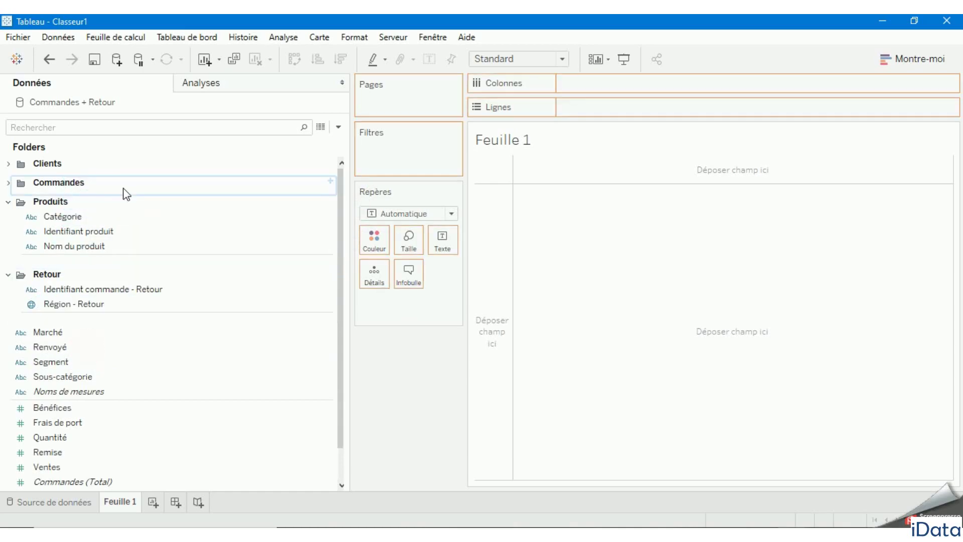
pyautogui.click(87, 346)
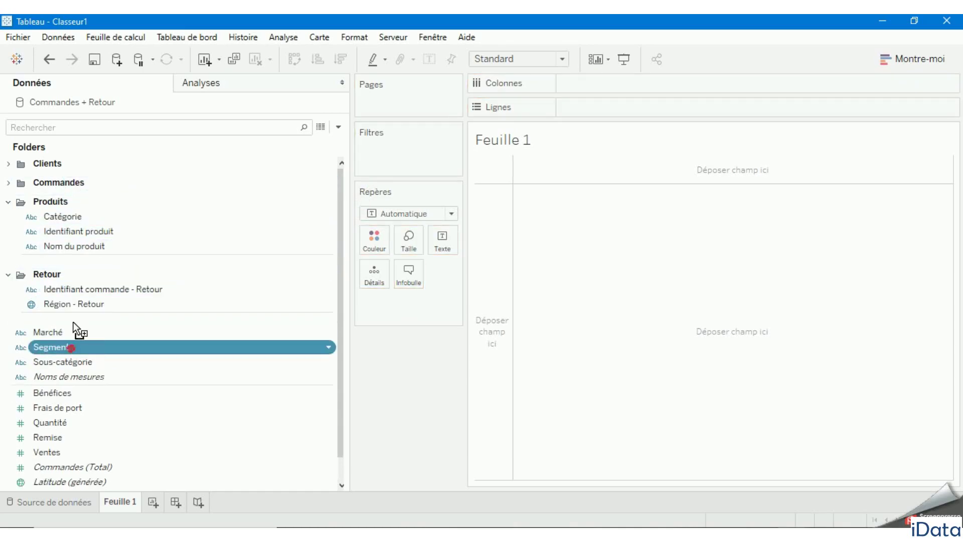
pyautogui.moveTo(73, 325); pyautogui.dragTo(100, 185)
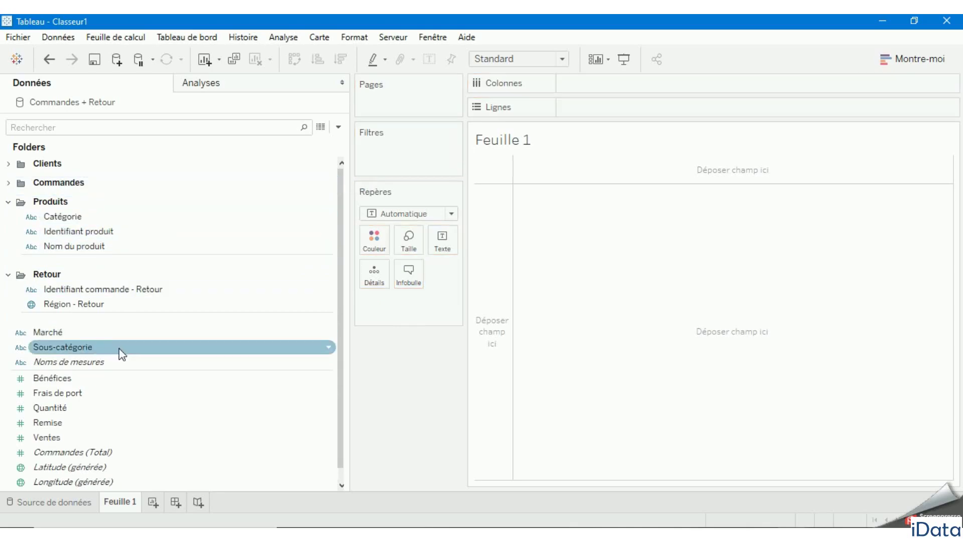
# Move Sous-catégorie into the Produits folder and Marché into the Commandes folder.
pyautogui.click(97, 347)
pyautogui.moveTo(85, 347); pyautogui.dragTo(105, 248)
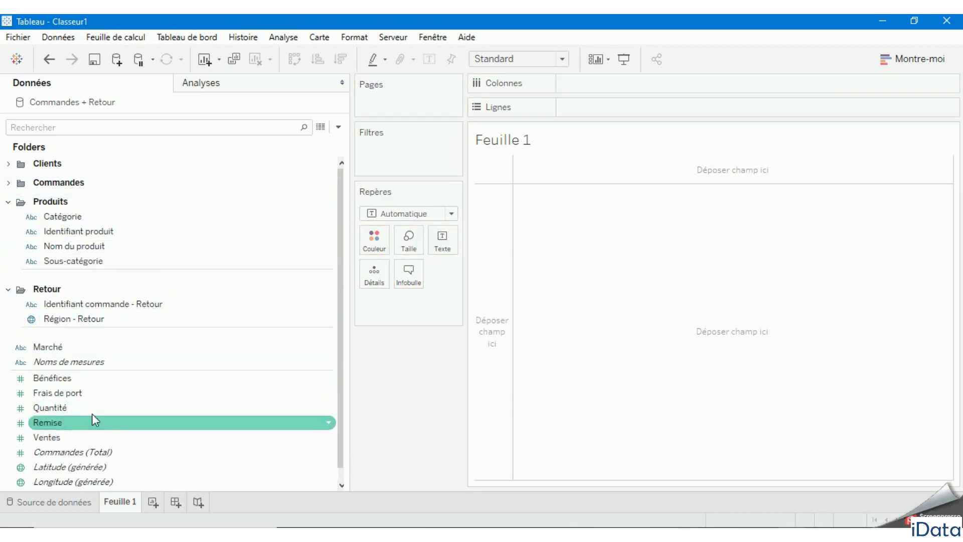
pyautogui.click(95, 347)
pyautogui.moveTo(95, 347); pyautogui.dragTo(99, 186)
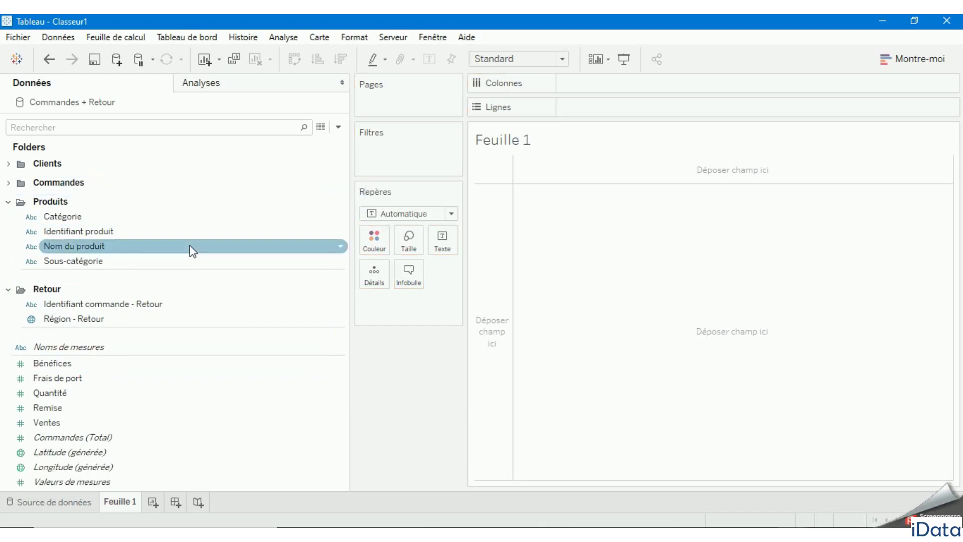
# Collapse the Produits and Retour folders and create a folder named Indicateurs.
pyautogui.click(8, 201)
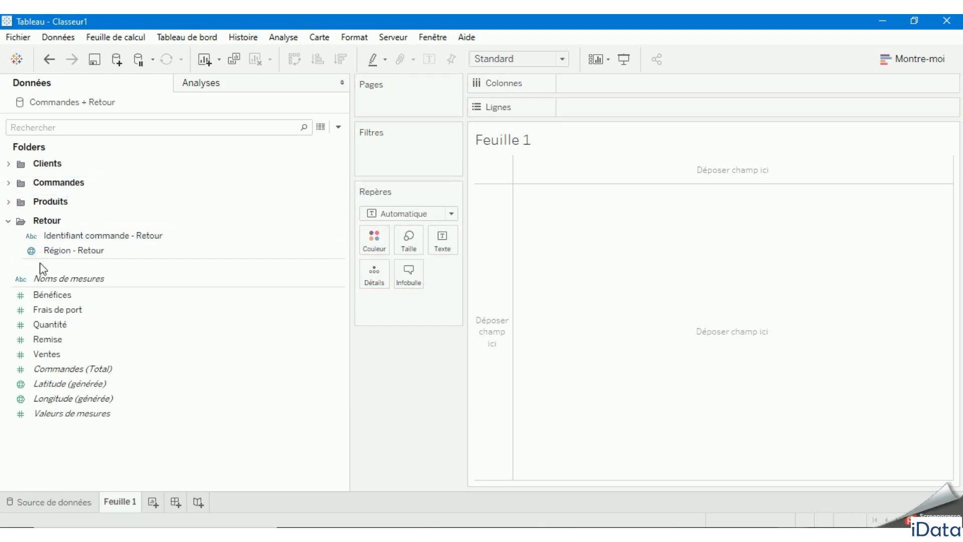
pyautogui.click(8, 220)
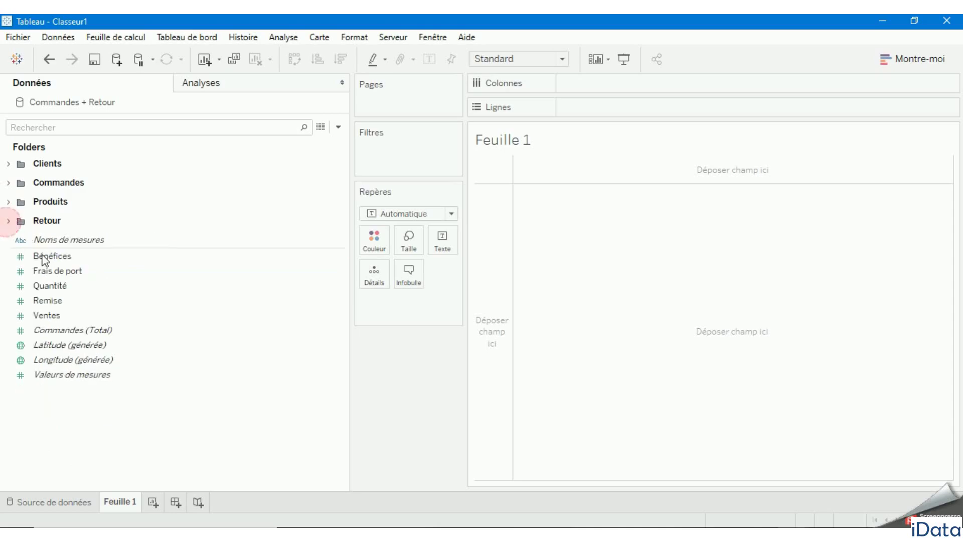
pyautogui.rightClick(79, 419)
pyautogui.click(172, 298)
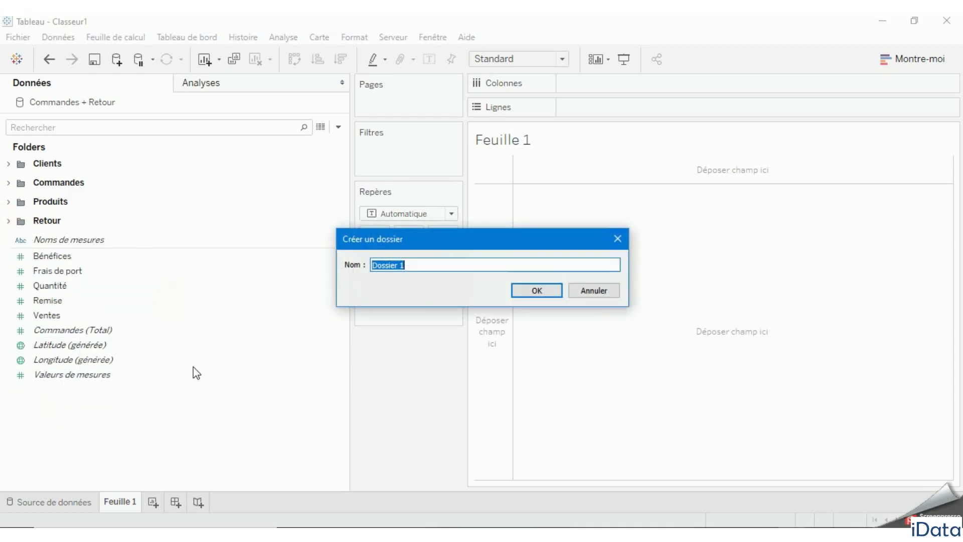
pyautogui.write('Indicateur')
pyautogui.write('s')
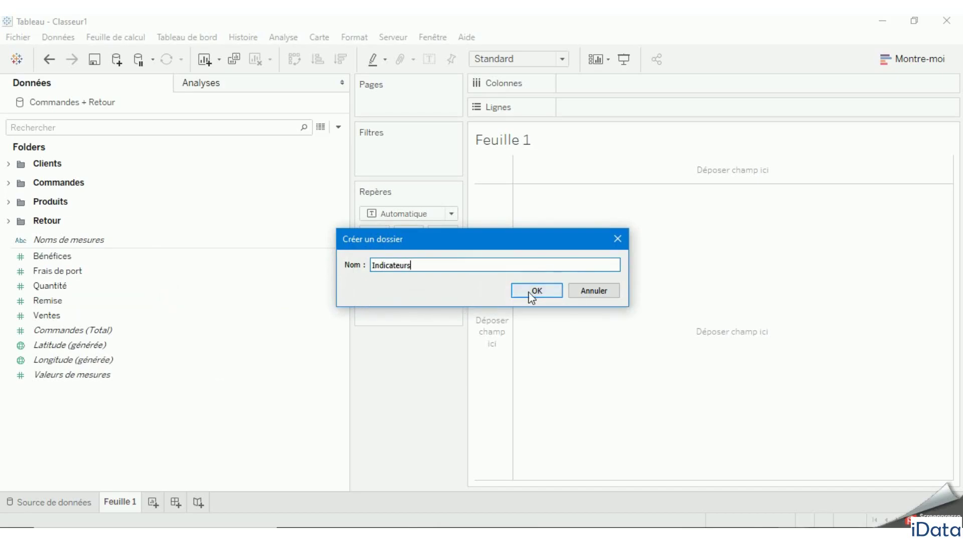
pyautogui.click(536, 291)
# Move the measures Frais de port, Bénéfices, Quantité, Remise and Ventes into the Indicateurs folder and collapse it.
pyautogui.moveTo(93, 288); pyautogui.dragTo(103, 204)
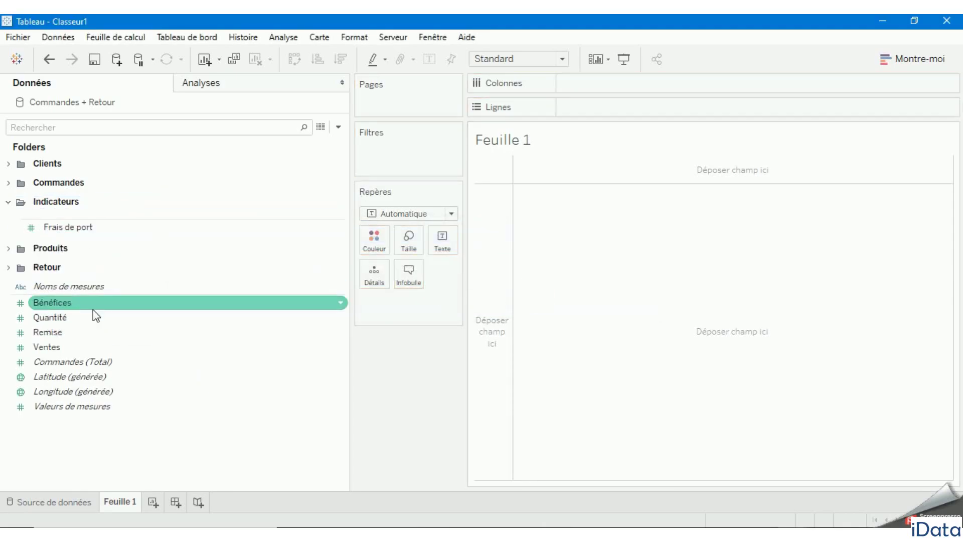
pyautogui.moveTo(92, 307); pyautogui.dragTo(103, 233)
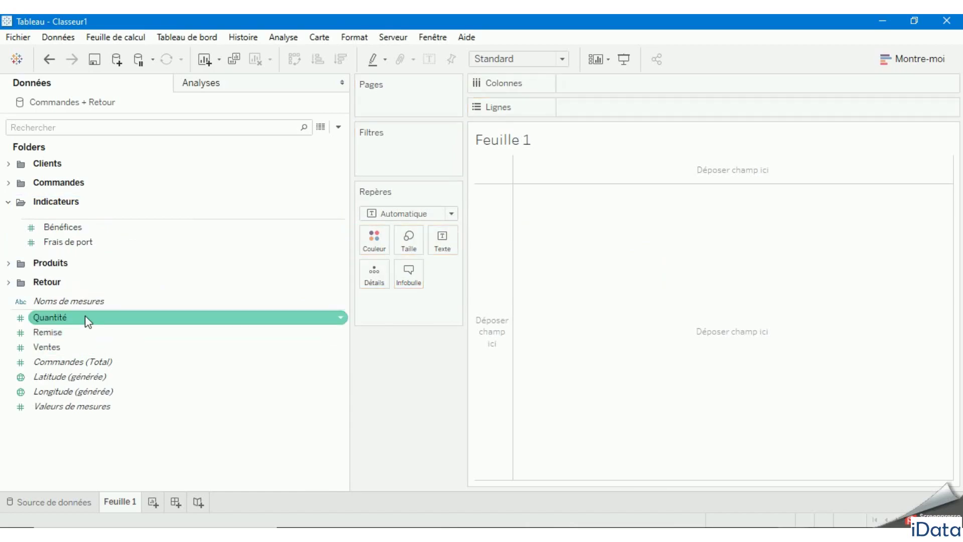
pyautogui.moveTo(88, 318); pyautogui.dragTo(120, 254)
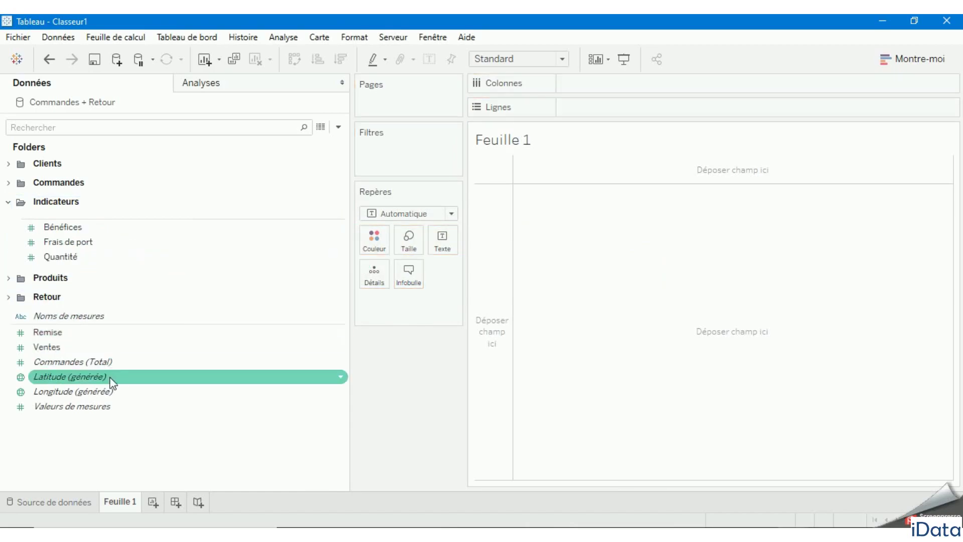
pyautogui.moveTo(80, 332); pyautogui.dragTo(100, 265)
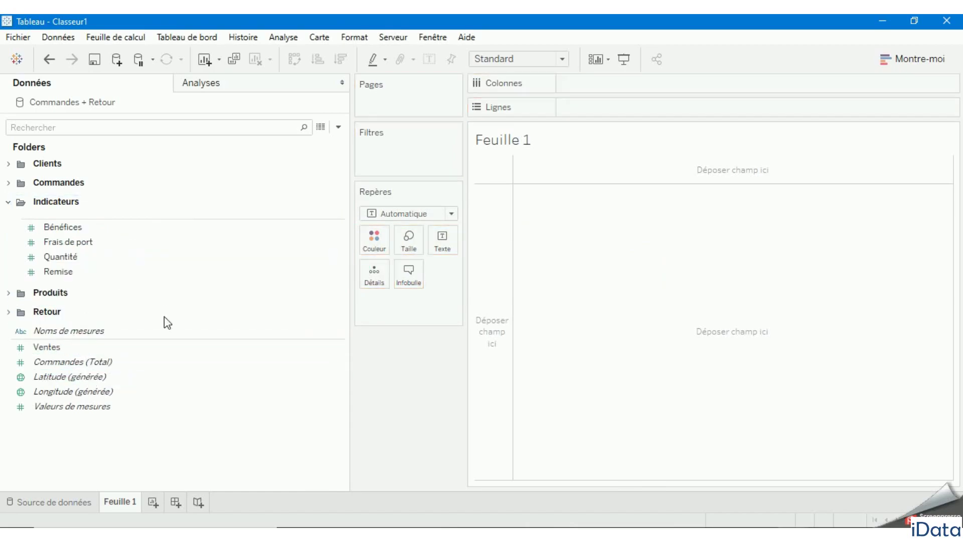
pyautogui.moveTo(47, 347); pyautogui.dragTo(128, 270)
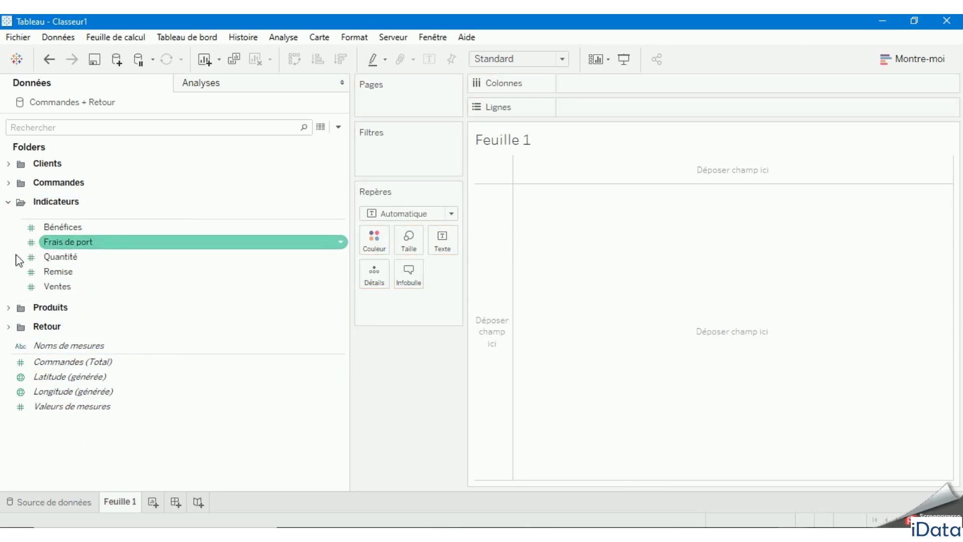
pyautogui.click(8, 203)
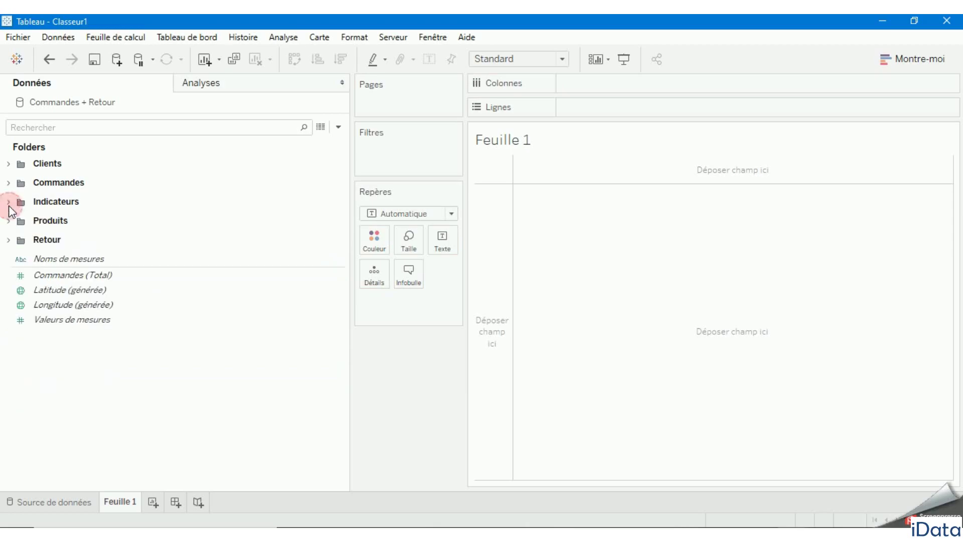
# Expand the Clients and Commandes folders to review the fields they contain.
pyautogui.click(9, 164)
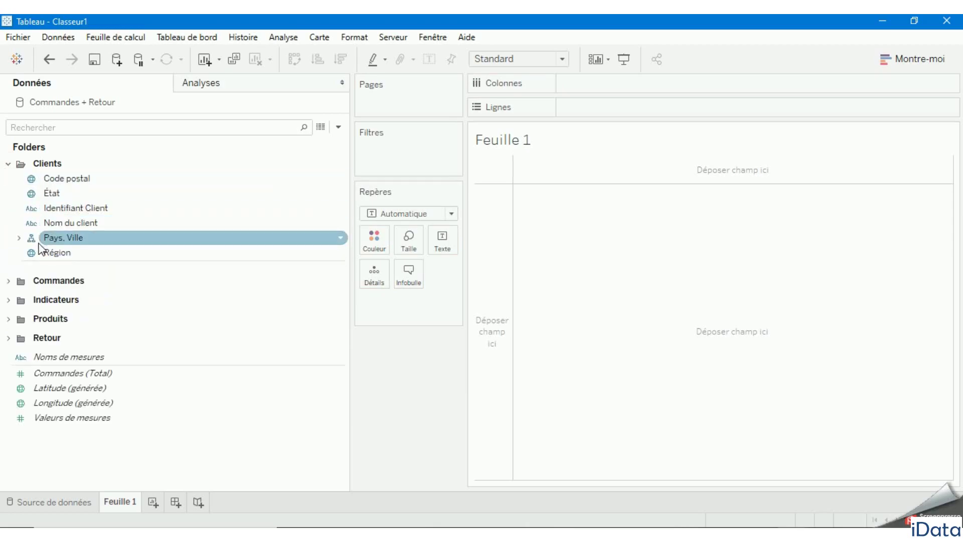
pyautogui.click(9, 280)
pyautogui.scroll(-2, 61, 347)
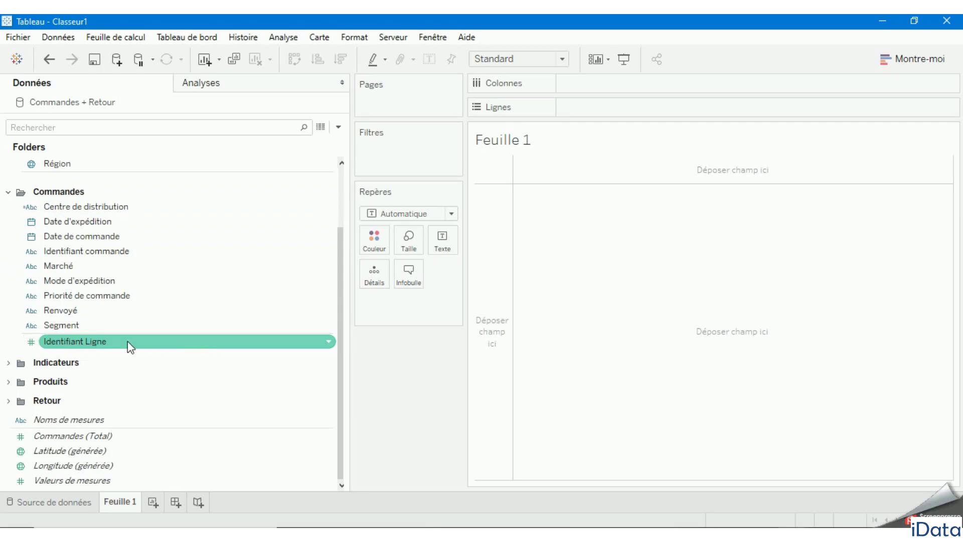
# Convert the Identifiant Ligne field in the Commandes folder from a measure to a dimension.
pyautogui.click(180, 345)
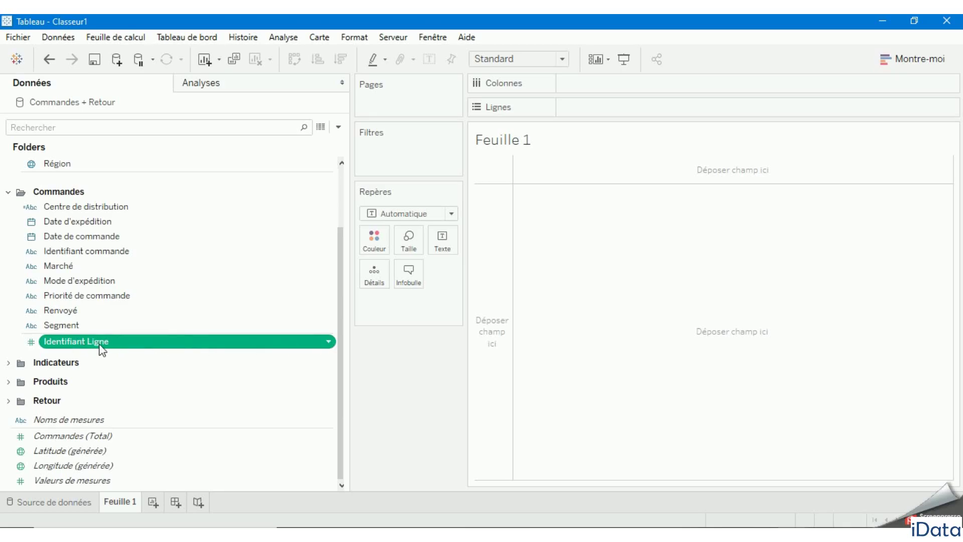
pyautogui.click(329, 343)
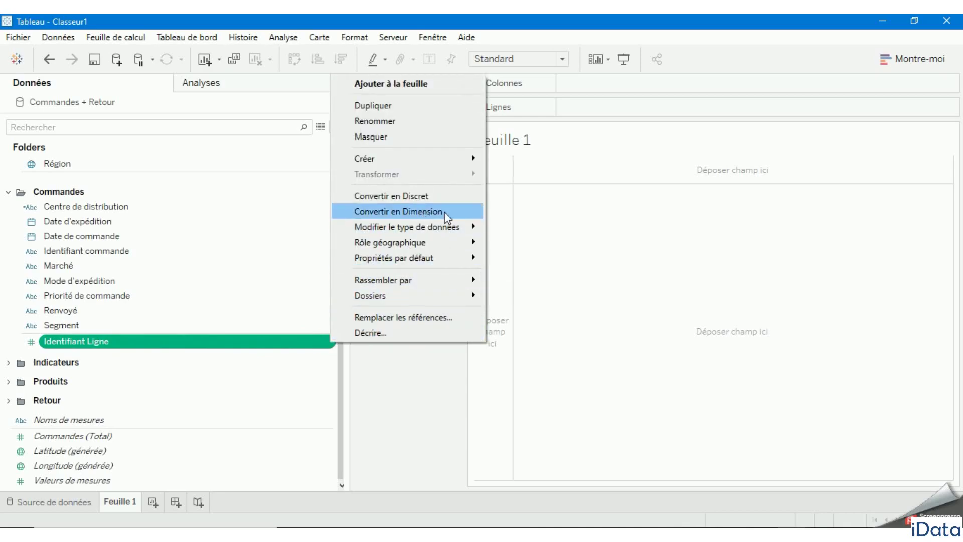
pyautogui.click(414, 212)
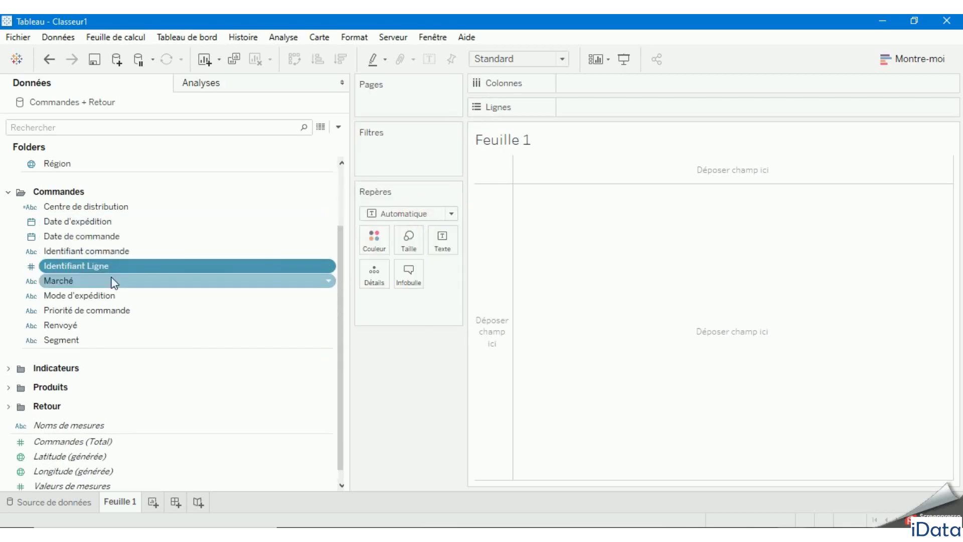
# Check the data type of Identifiant Ligne and collapse the Commandes folder.
pyautogui.click(84, 284)
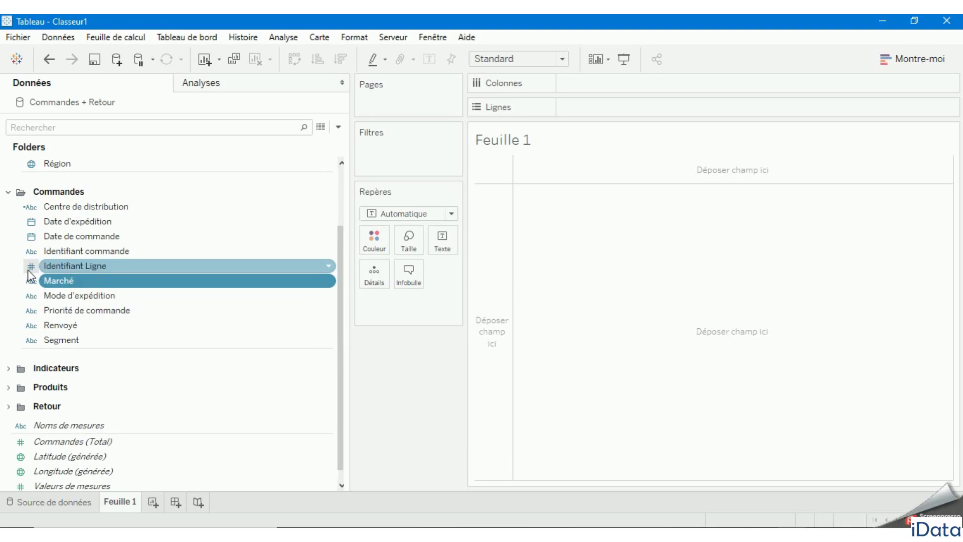
pyautogui.click(31, 267)
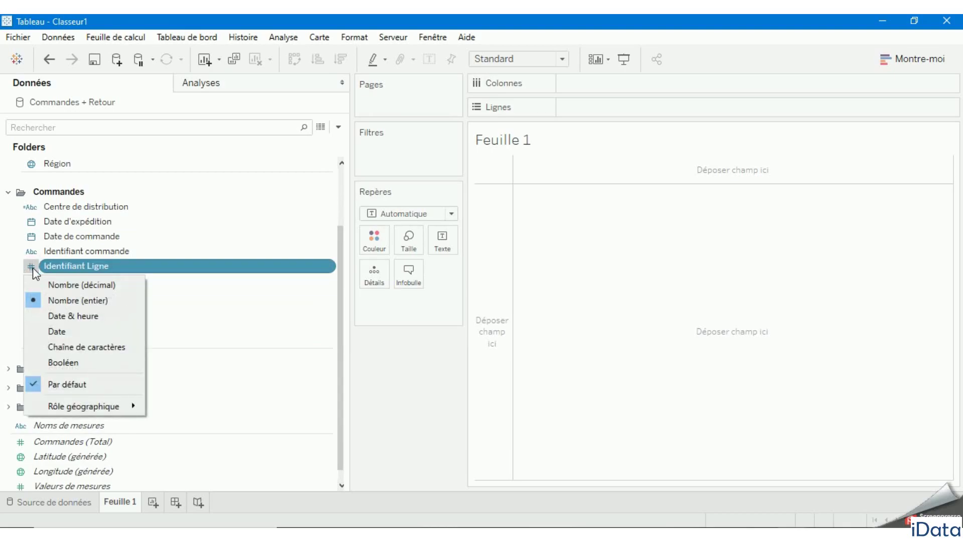
pyautogui.click(79, 264)
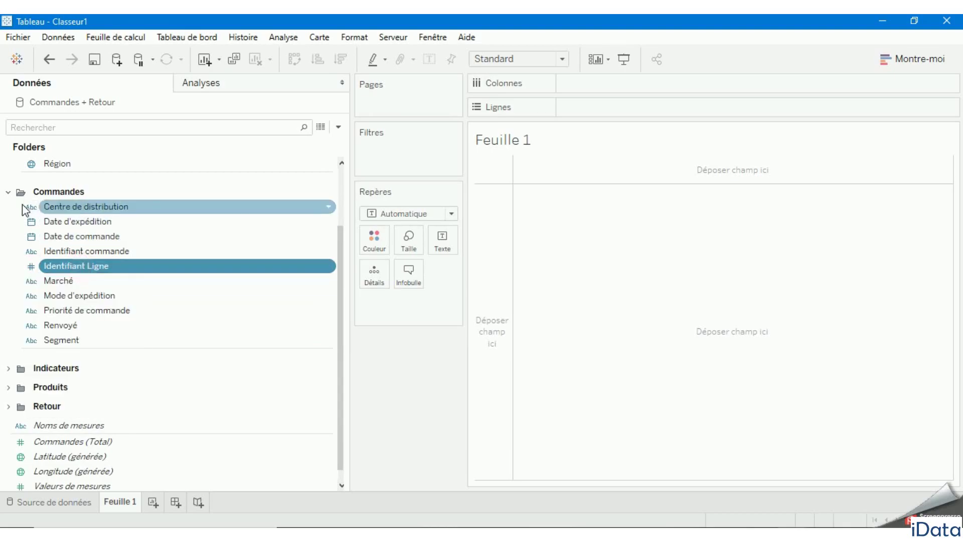
pyautogui.click(8, 193)
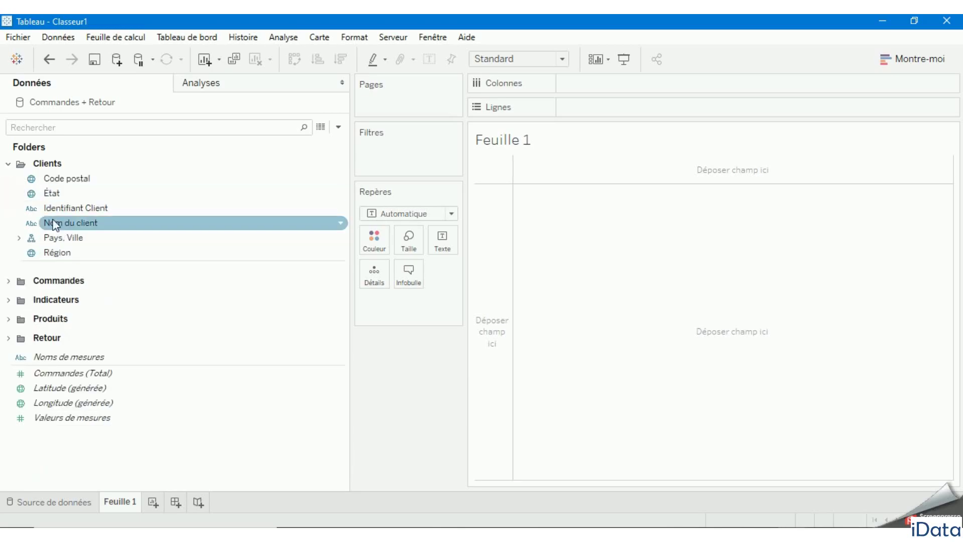
# Add État, Code postal and Région to the Pays, Ville hierarchy, ordered as Pays, Région, État, Ville, Code postal.
pyautogui.click(45, 193)
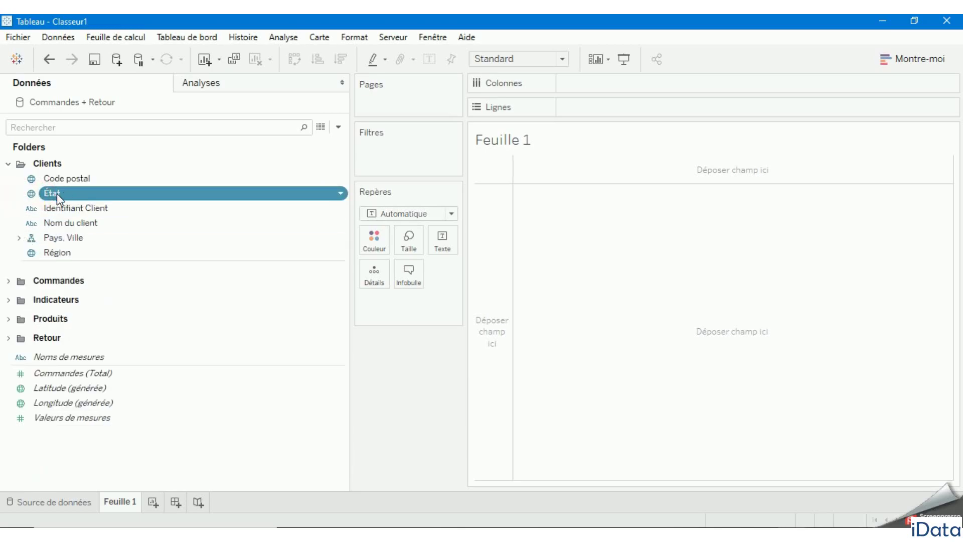
pyautogui.click(18, 238)
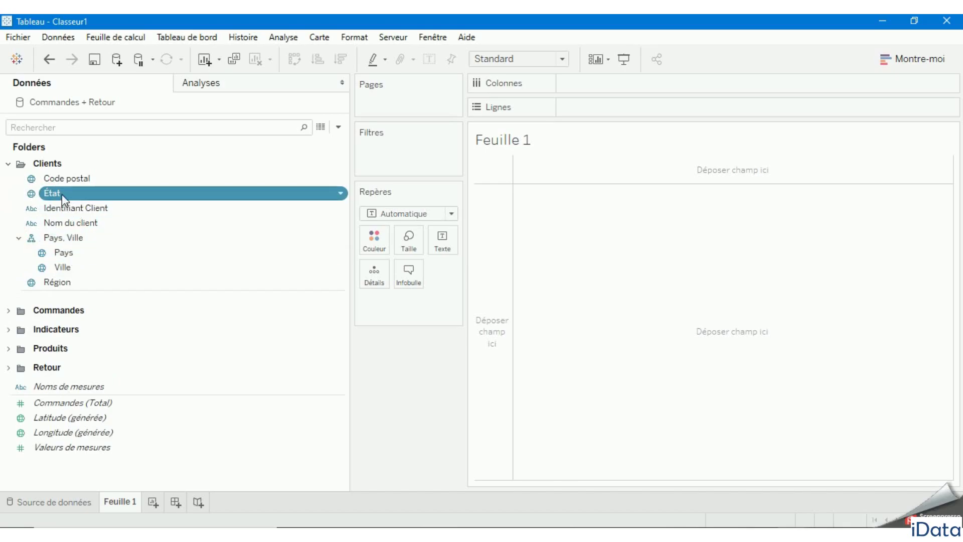
pyautogui.moveTo(61, 194); pyautogui.dragTo(139, 246)
pyautogui.click(70, 178)
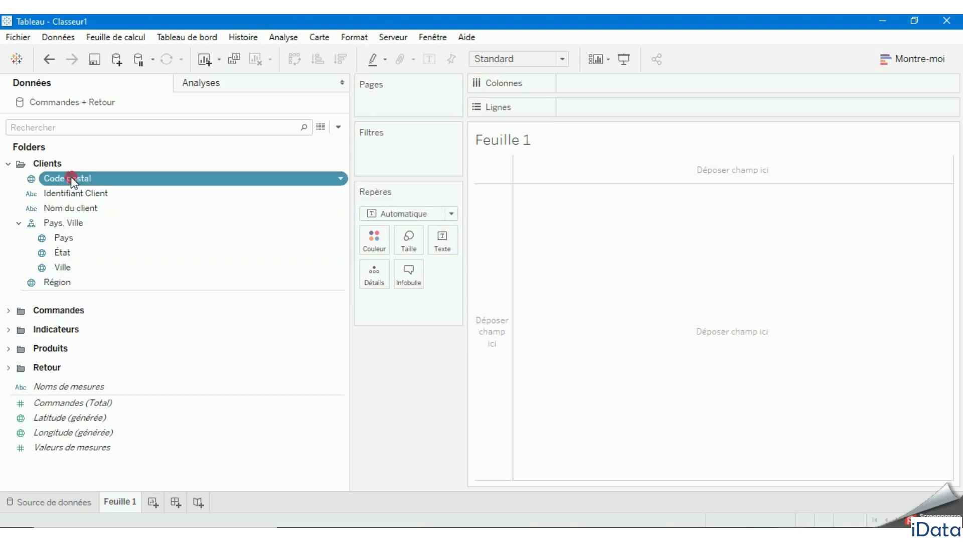
pyautogui.moveTo(71, 178); pyautogui.dragTo(125, 278)
pyautogui.click(64, 284)
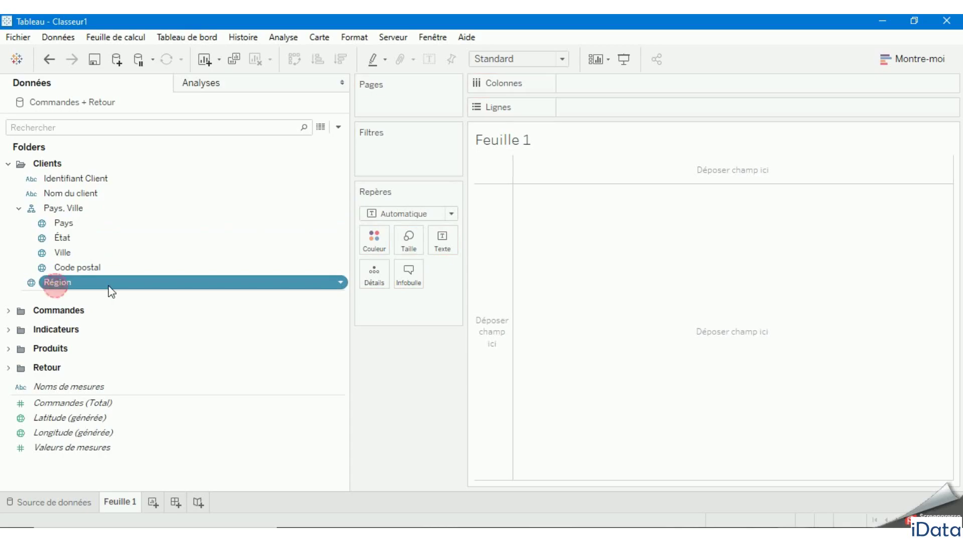
pyautogui.moveTo(64, 275); pyautogui.dragTo(97, 236)
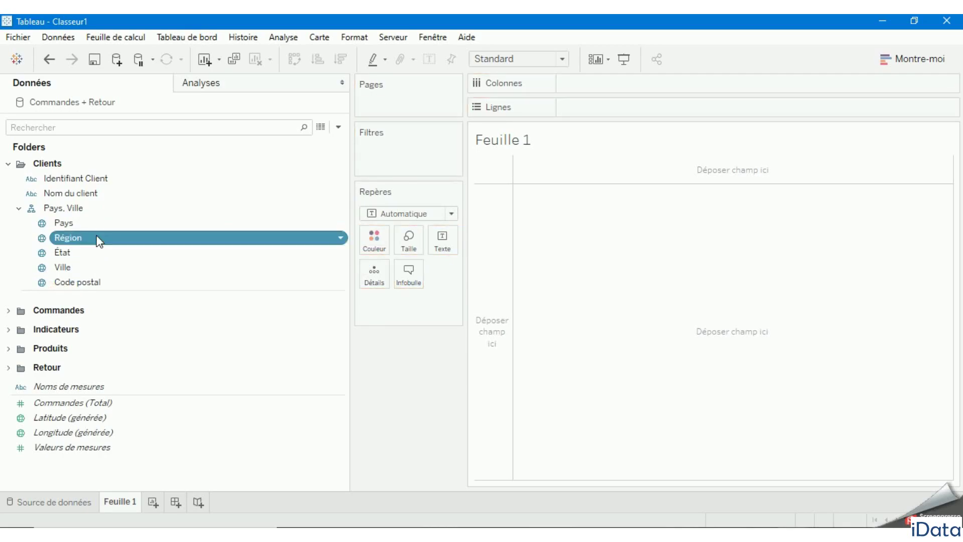
# Review the order of the levels in the Pays, Ville hierarchy and collapse it.
pyautogui.click(81, 221)
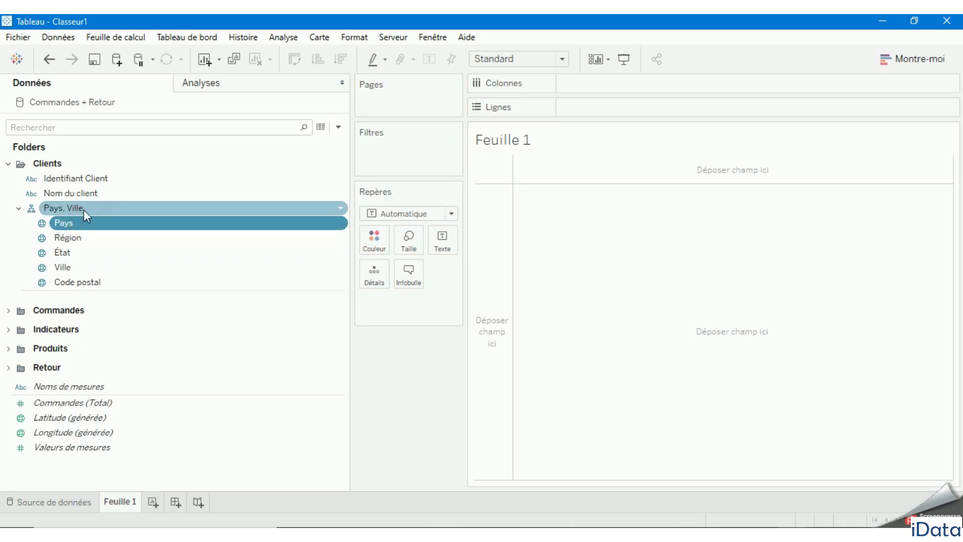
pyautogui.click(73, 211)
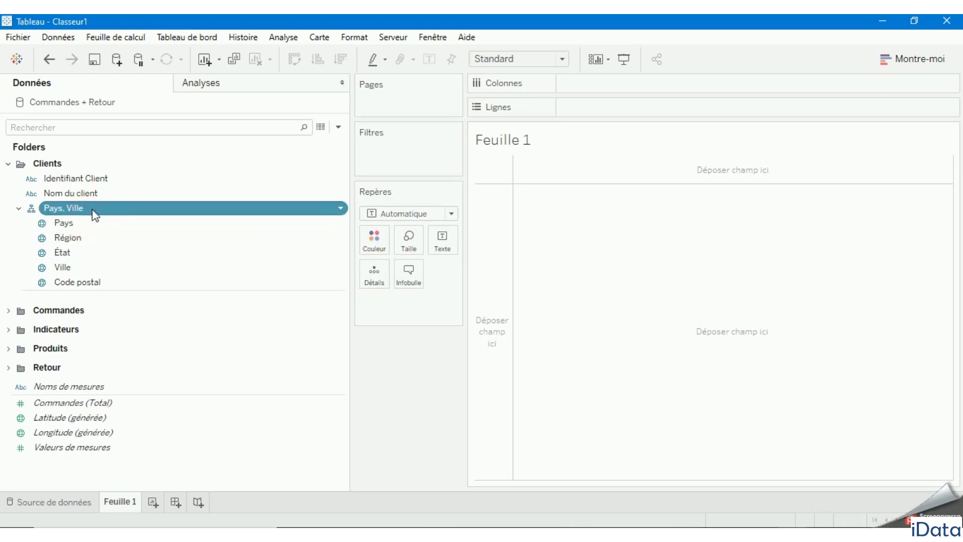
pyautogui.click(72, 225)
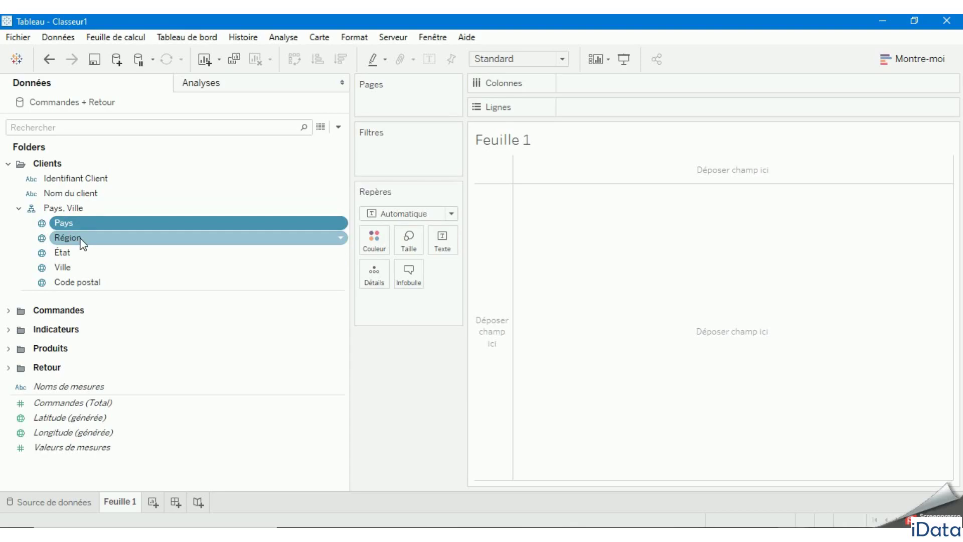
pyautogui.click(79, 239)
pyautogui.click(80, 251)
pyautogui.click(80, 267)
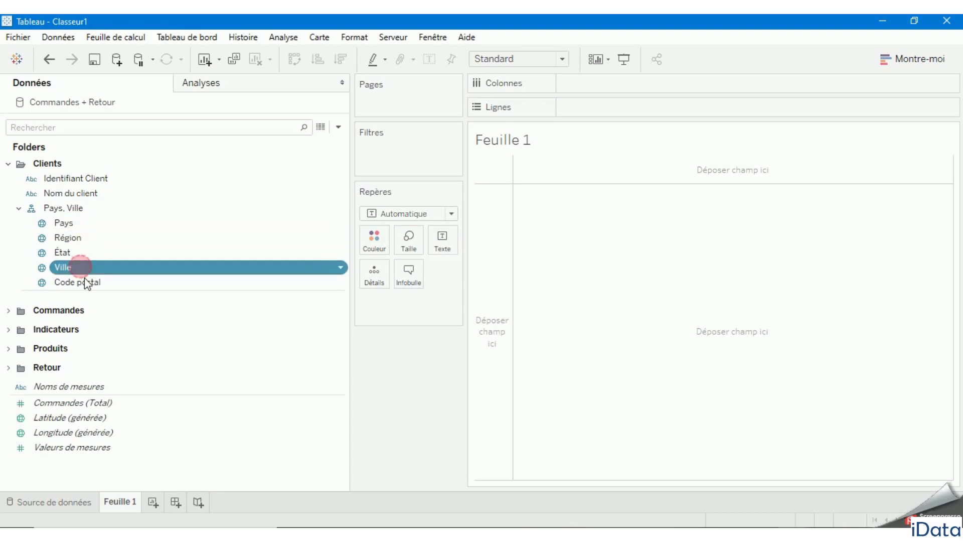
pyautogui.click(82, 282)
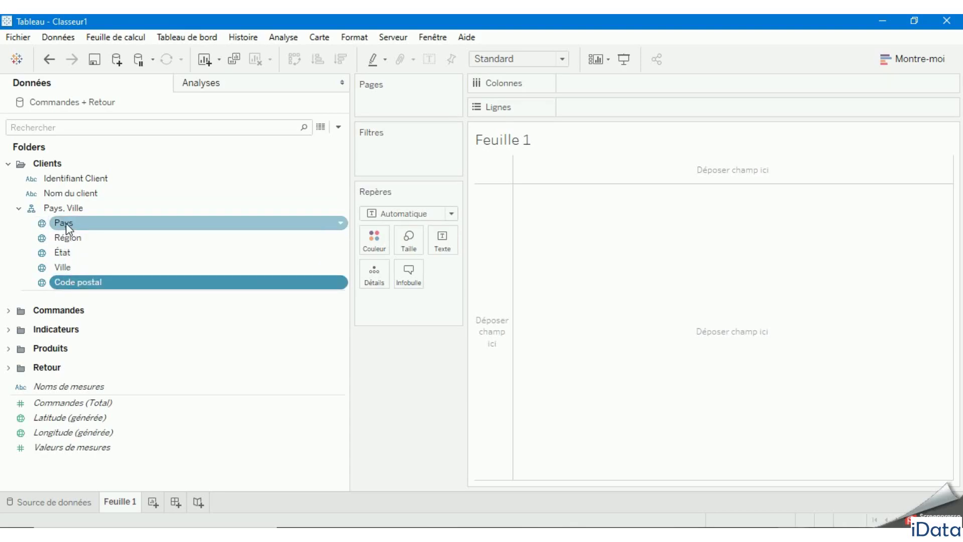
pyautogui.click(92, 227)
pyautogui.click(19, 208)
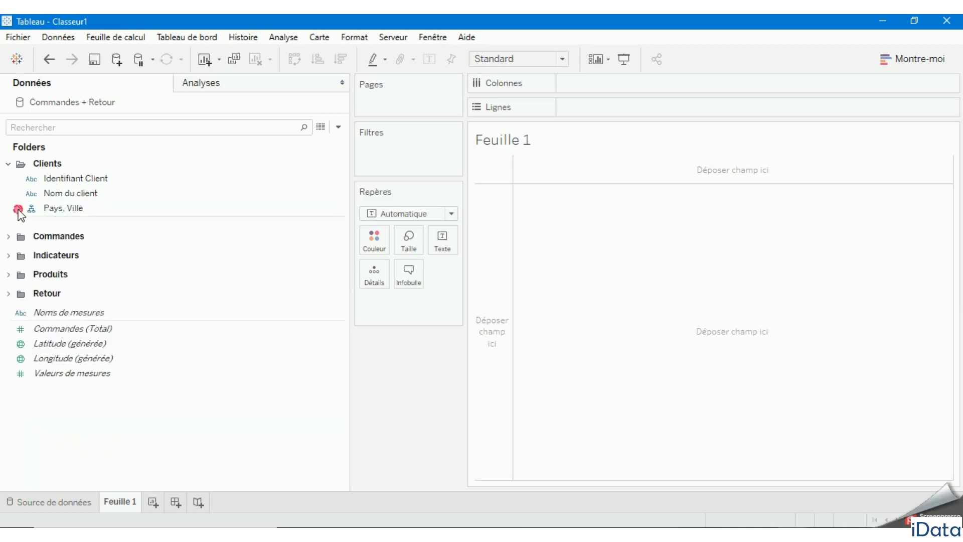
# Create a hierarchy named Produit - Catégorie from Catégorie, Nom du produit and Sous-catégorie in the Produits folder.
pyautogui.click(8, 274)
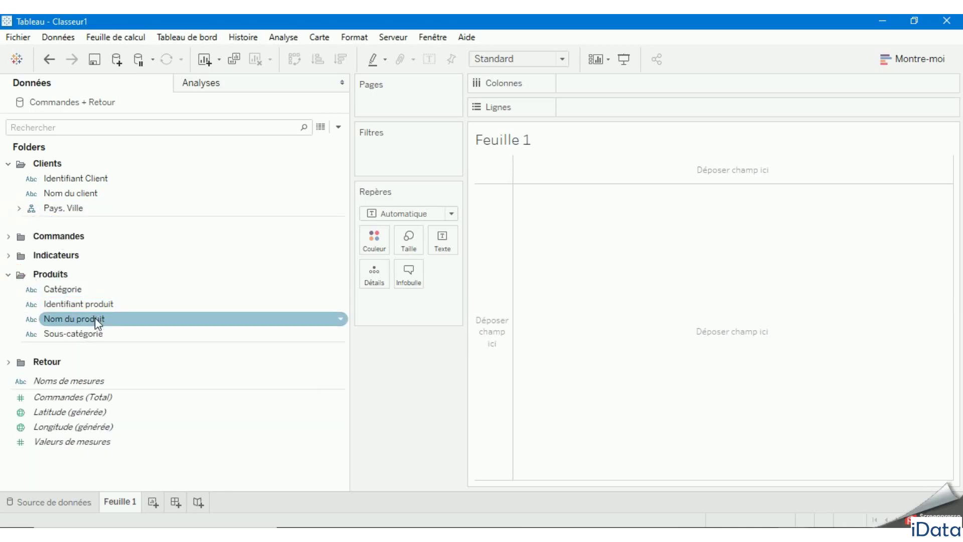
pyautogui.click(100, 290)
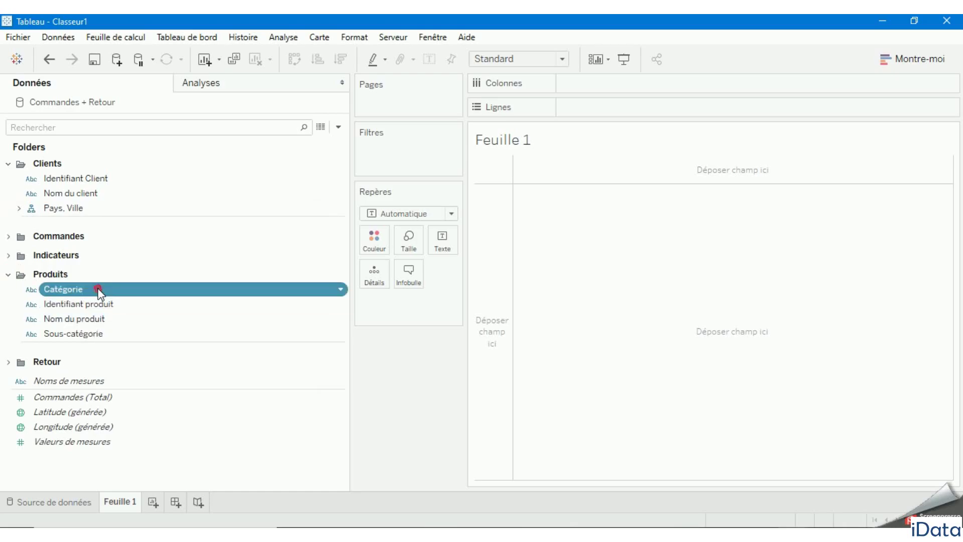
pyautogui.keyDown('ctrl'); pyautogui.click(128, 320); pyautogui.keyUp('ctrl')
pyautogui.keyDown('ctrl'); pyautogui.click(131, 335); pyautogui.keyUp('ctrl')
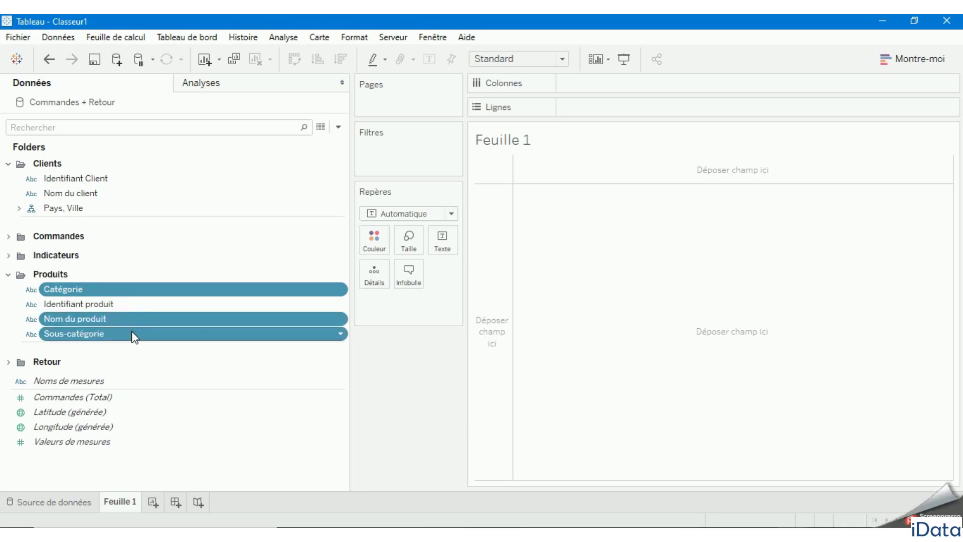
pyautogui.rightClick(133, 336)
pyautogui.click(230, 500)
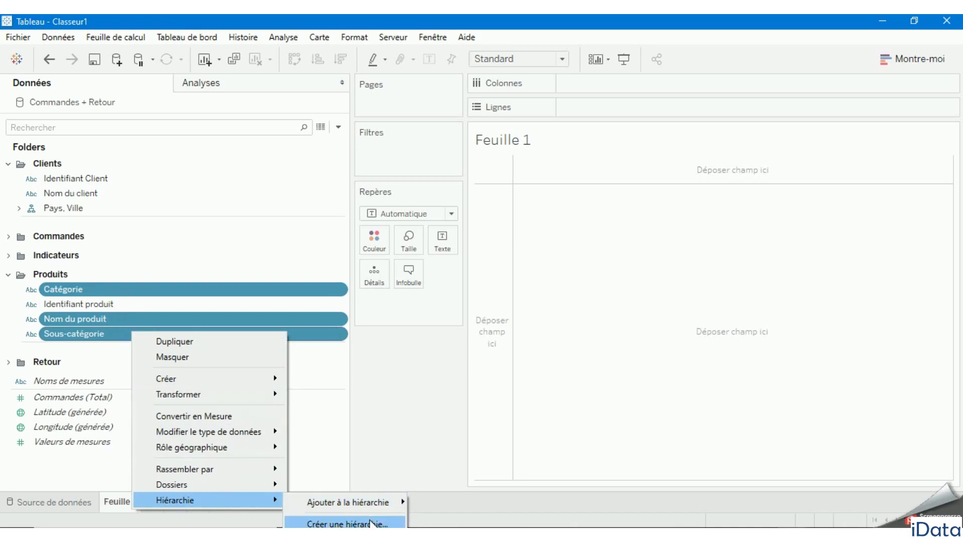
pyautogui.click(367, 523)
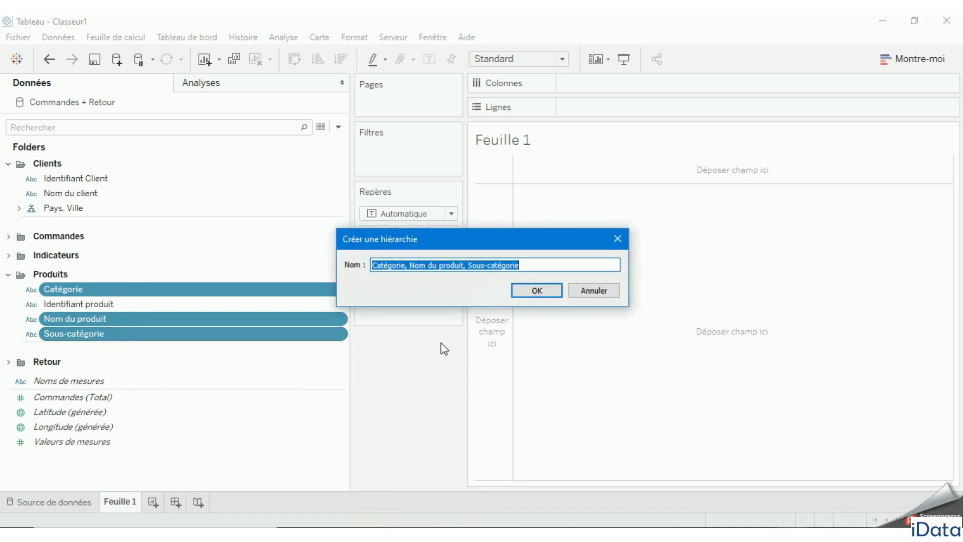
pyautogui.write('Prod')
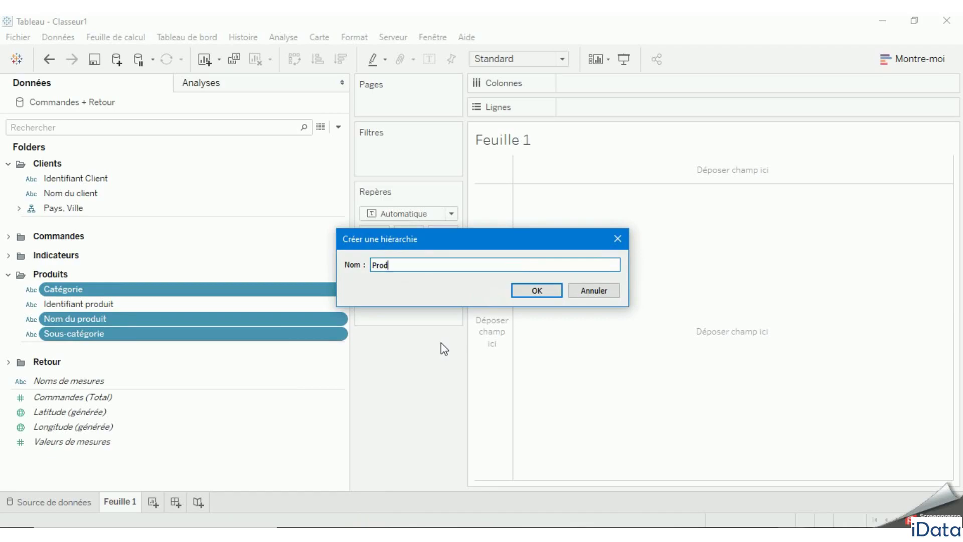
pyautogui.write('uit - Catégorie')
pyautogui.click(530, 288)
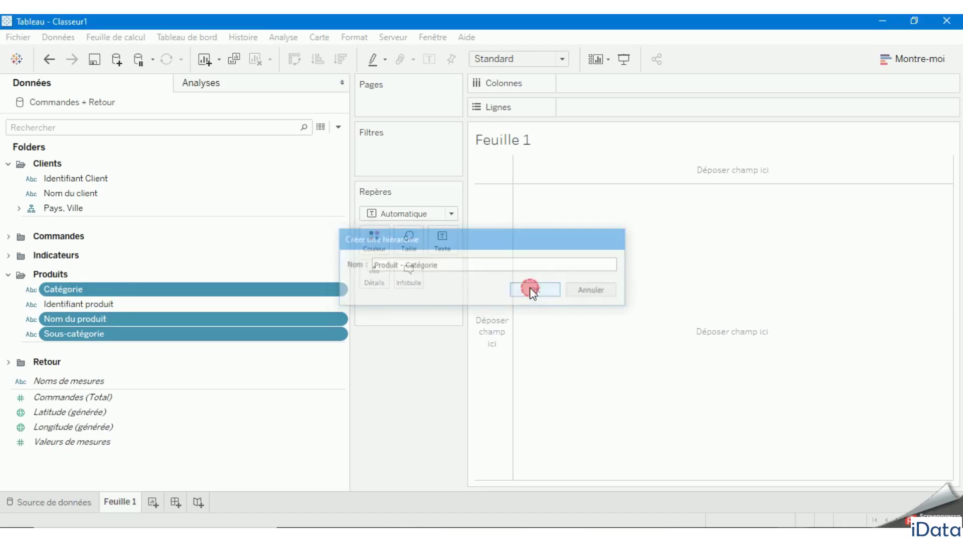
# Place Sous-catégorie between Catégorie and Nom du produit in the Produit - Catégorie hierarchy.
pyautogui.click(107, 318)
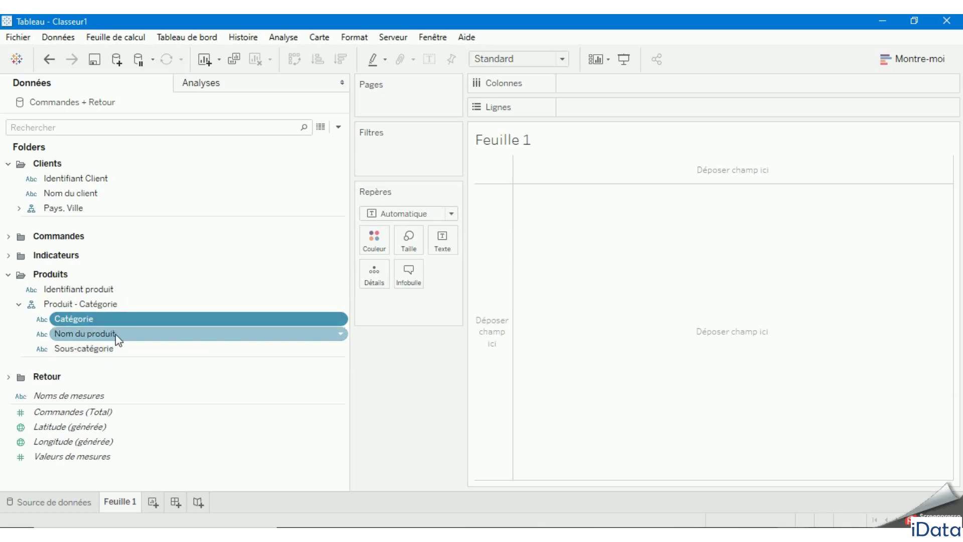
pyautogui.click(115, 334)
pyautogui.click(92, 350)
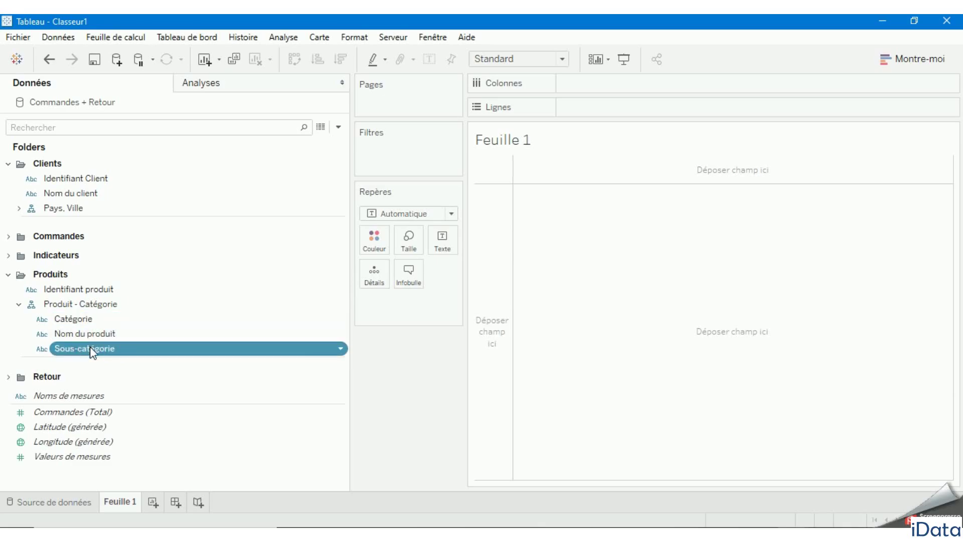
pyautogui.moveTo(93, 351); pyautogui.dragTo(104, 332)
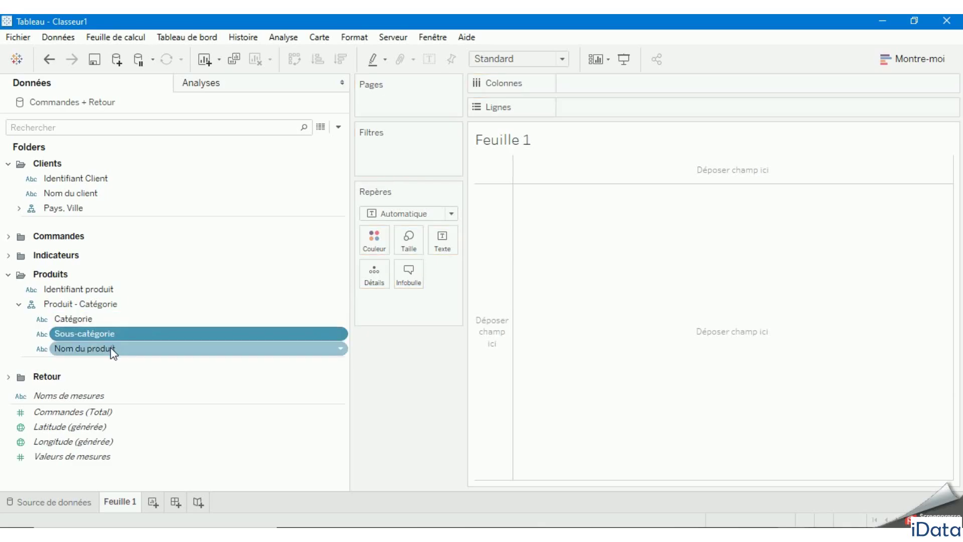
# Review the level order of the Produit - Catégorie hierarchy, collapse it and select Identifiant produit.
pyautogui.click(113, 351)
pyautogui.click(122, 320)
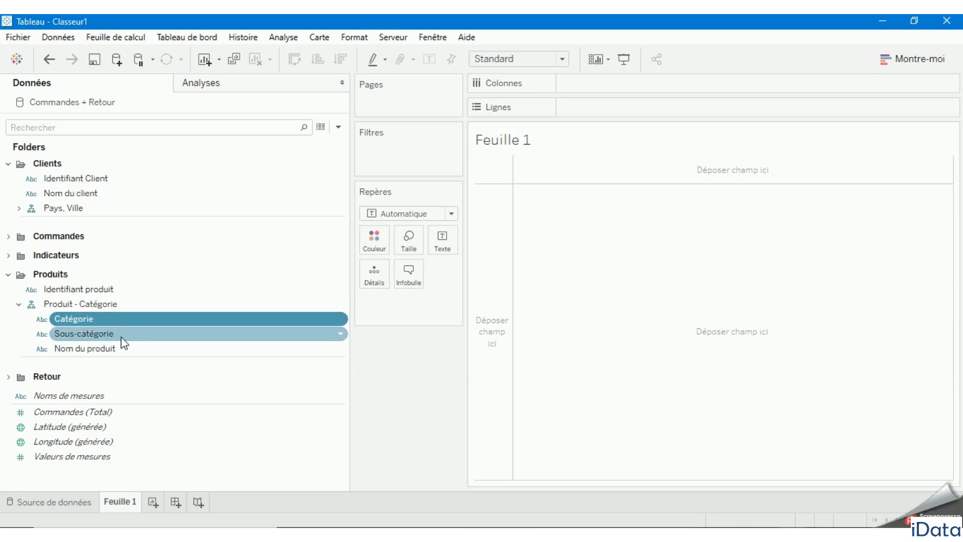
pyautogui.click(123, 337)
pyautogui.click(123, 351)
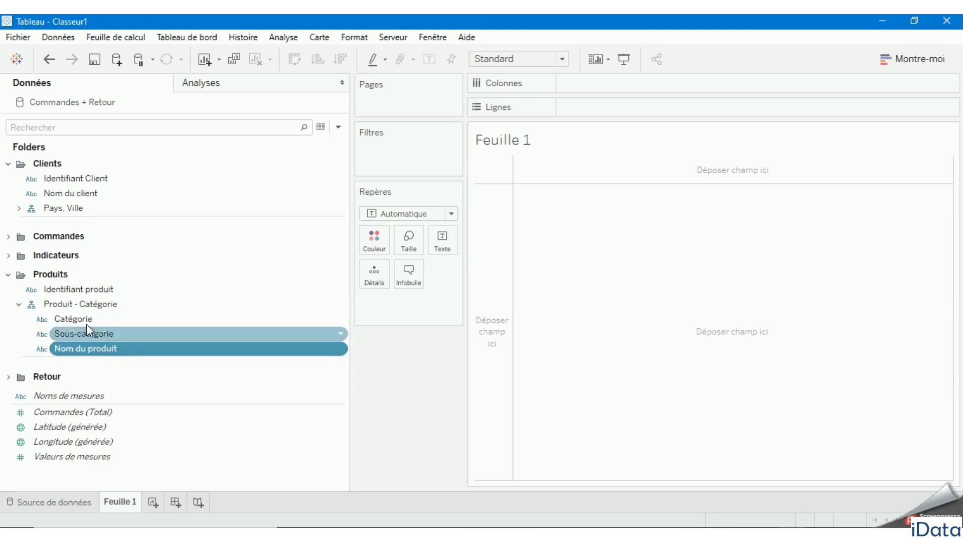
pyautogui.click(18, 305)
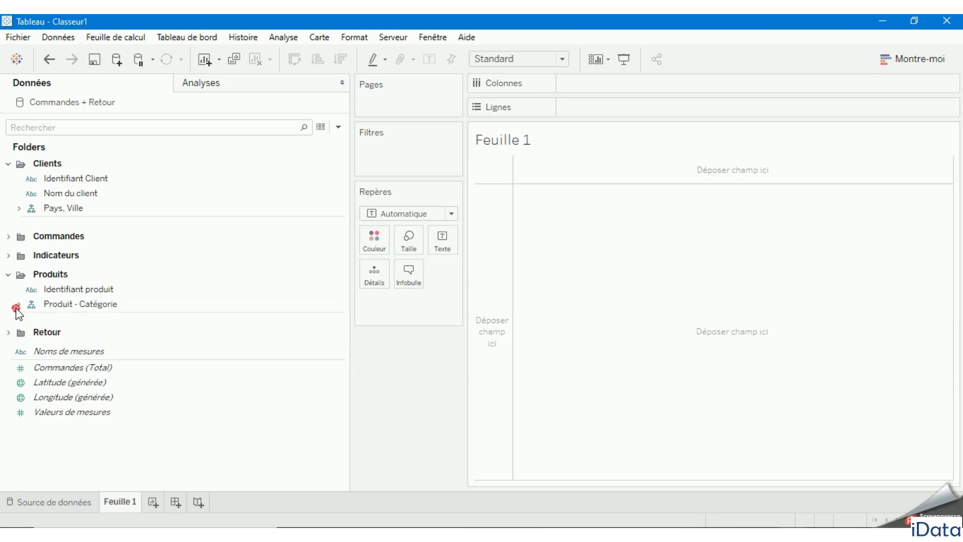
pyautogui.click(68, 291)
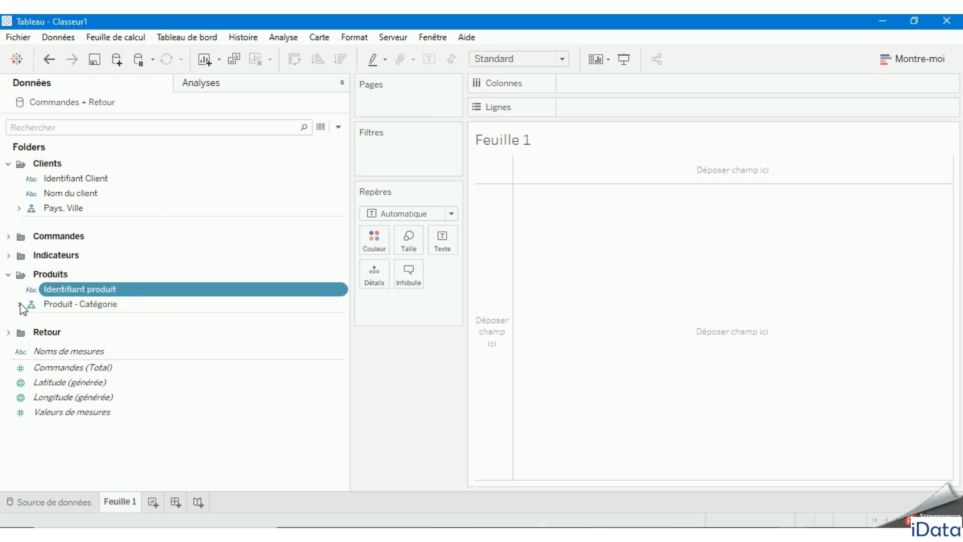